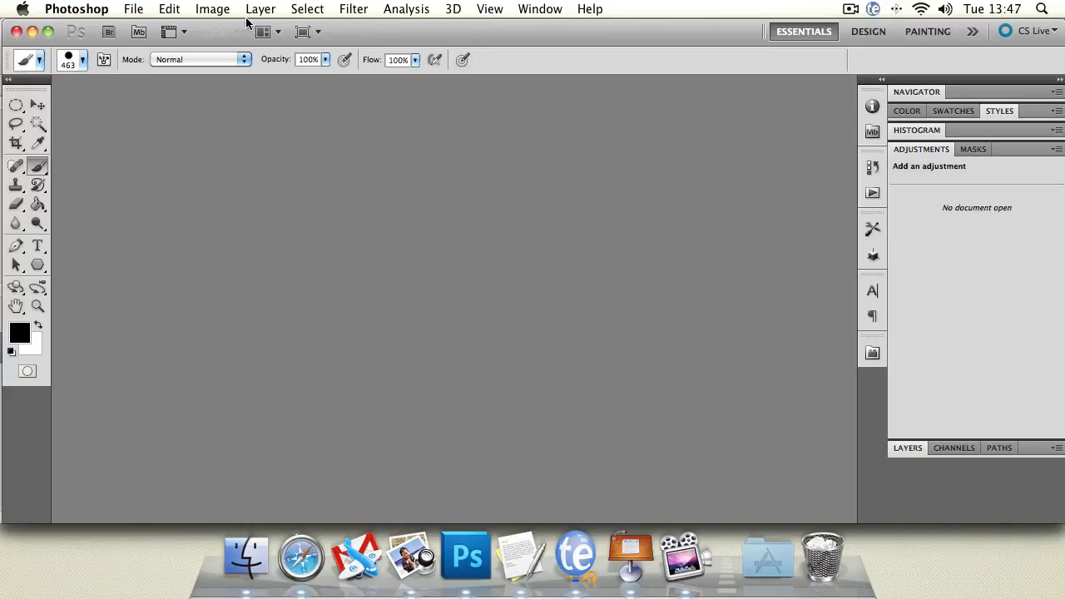
Review the commands offered under File, Edit, Image, Layer, Select, Filter, View and Window.
{"action": "left_click", "coordinate": [134, 10]}
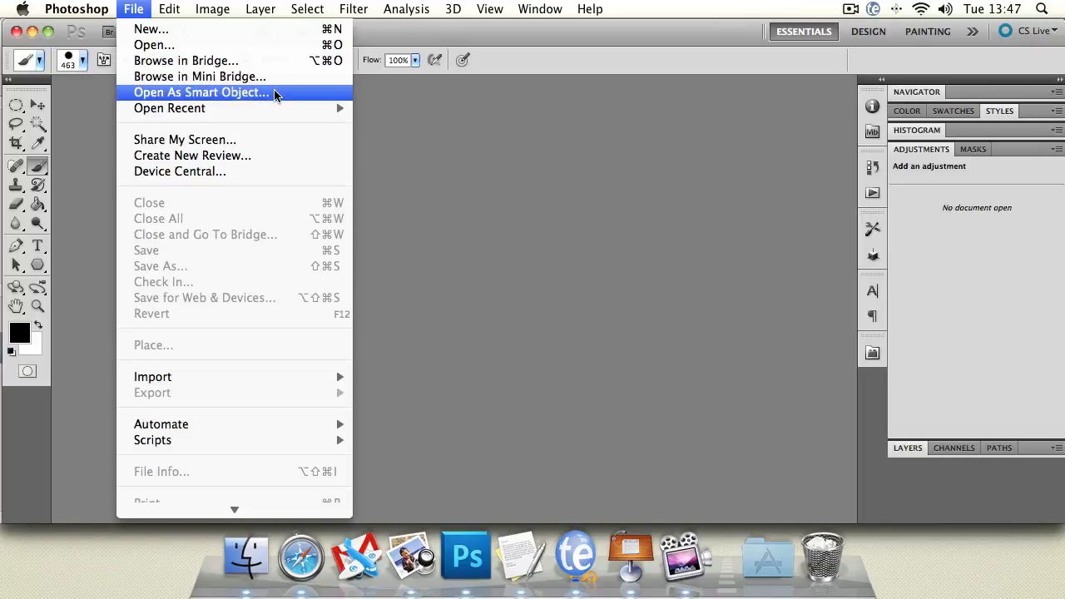
{"action": "mouse_move", "coordinate": [275, 105]}
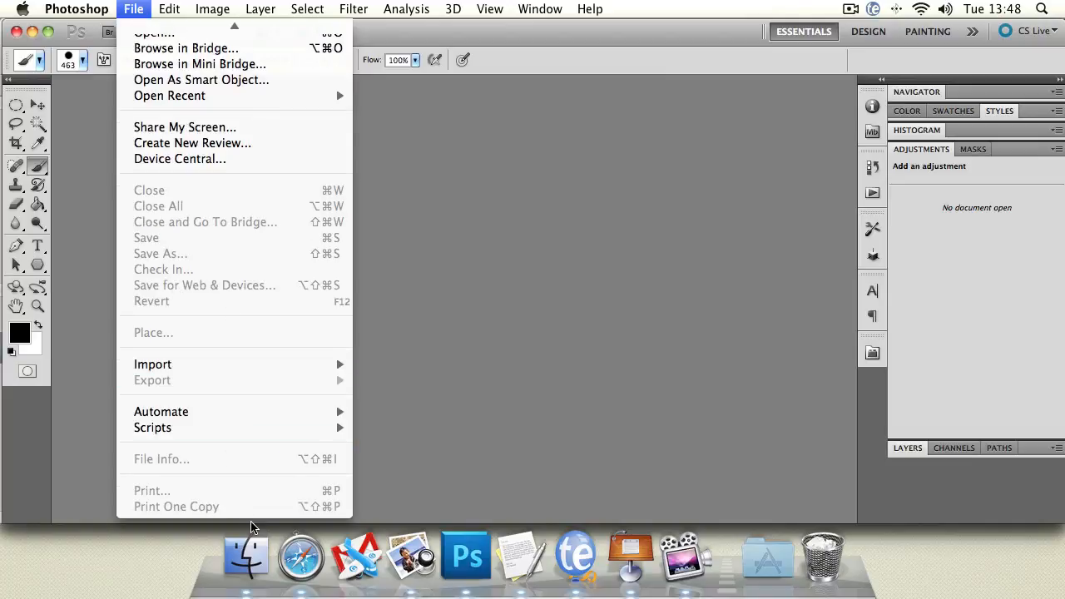
{"action": "mouse_move", "coordinate": [89, 6]}
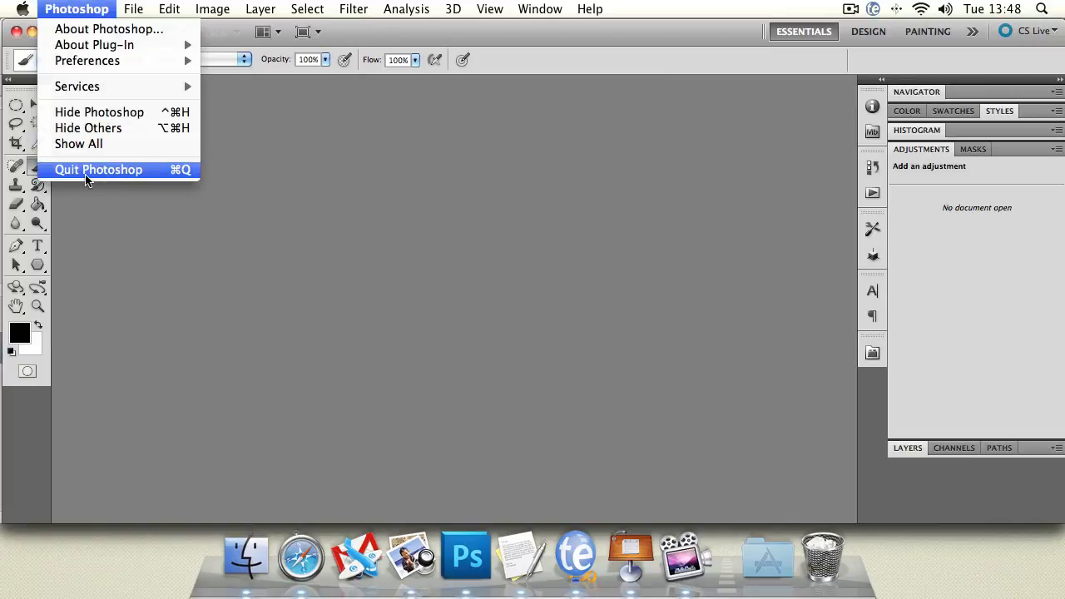
{"action": "mouse_move", "coordinate": [206, 10]}
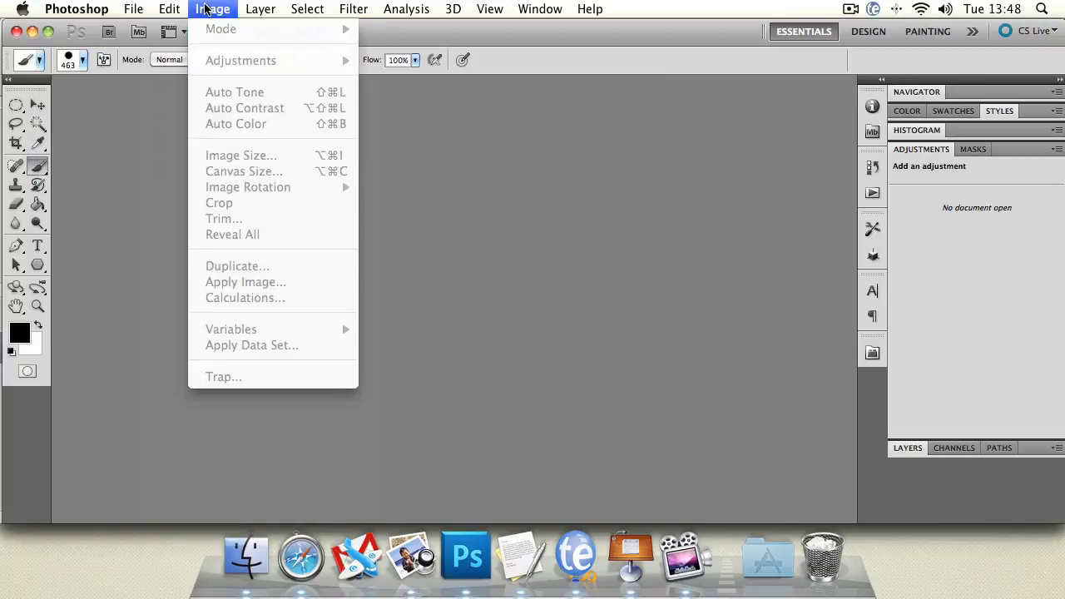
{"action": "left_click", "coordinate": [562, 378]}
{"action": "left_click", "coordinate": [174, 10]}
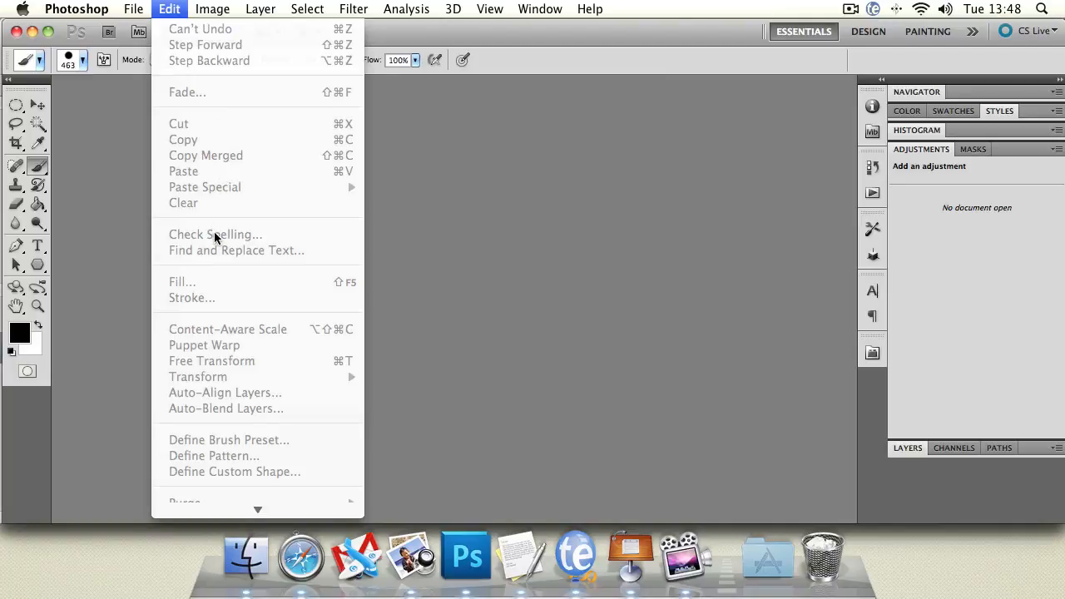
{"action": "mouse_move", "coordinate": [244, 501]}
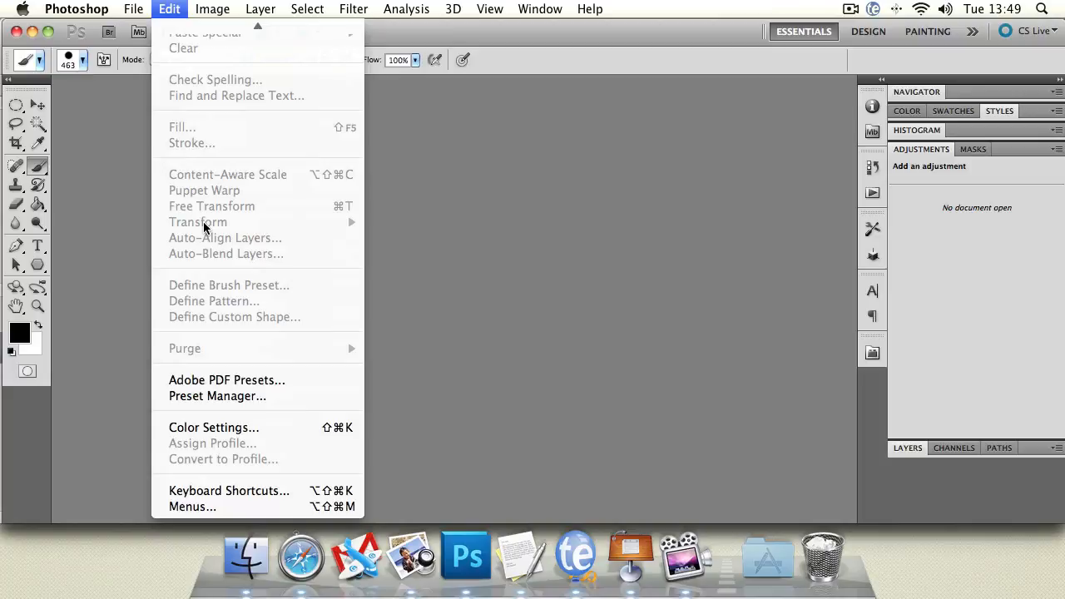
{"action": "mouse_move", "coordinate": [223, 7]}
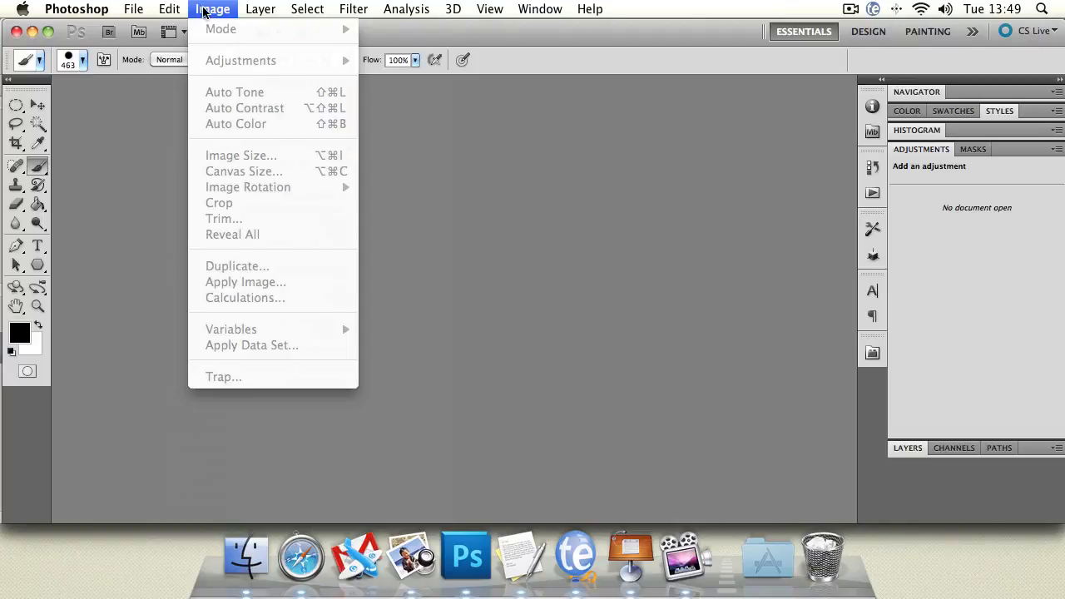
{"action": "mouse_move", "coordinate": [260, 9]}
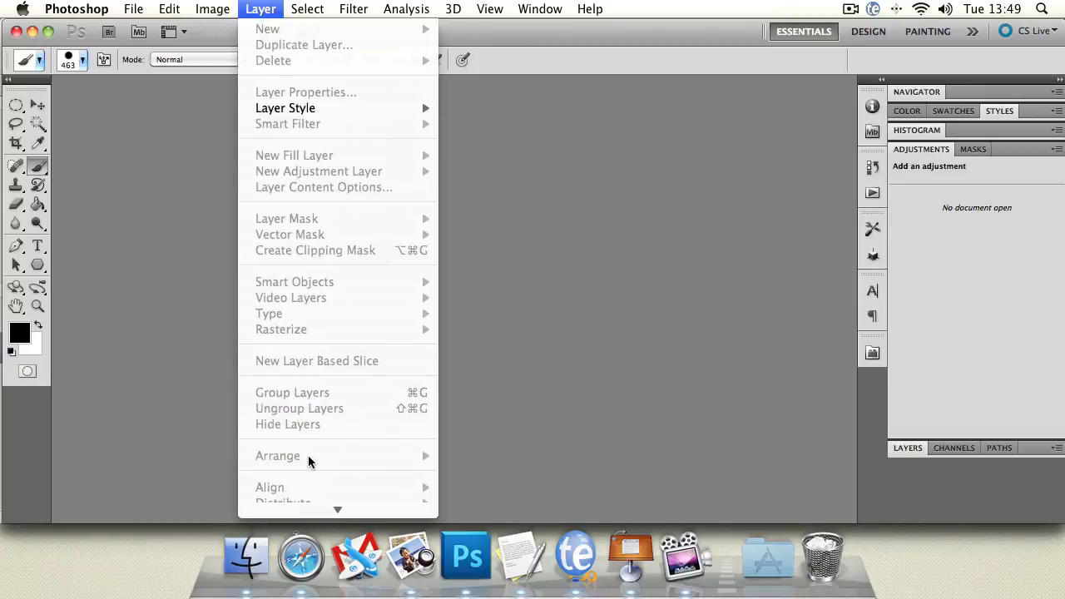
{"action": "mouse_move", "coordinate": [337, 509]}
{"action": "mouse_move", "coordinate": [311, 8]}
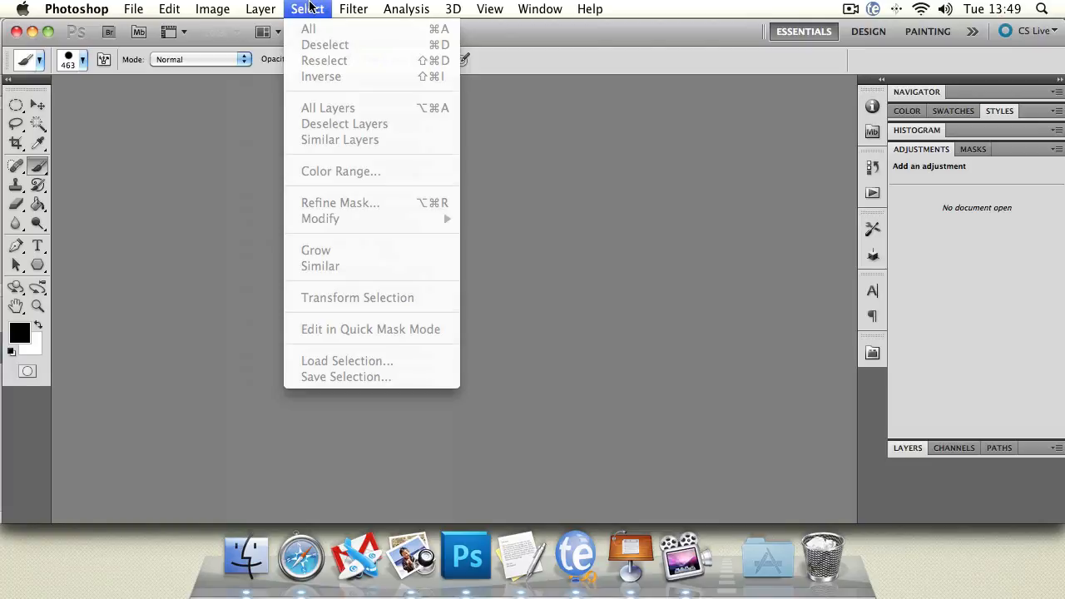
{"action": "mouse_move", "coordinate": [353, 8]}
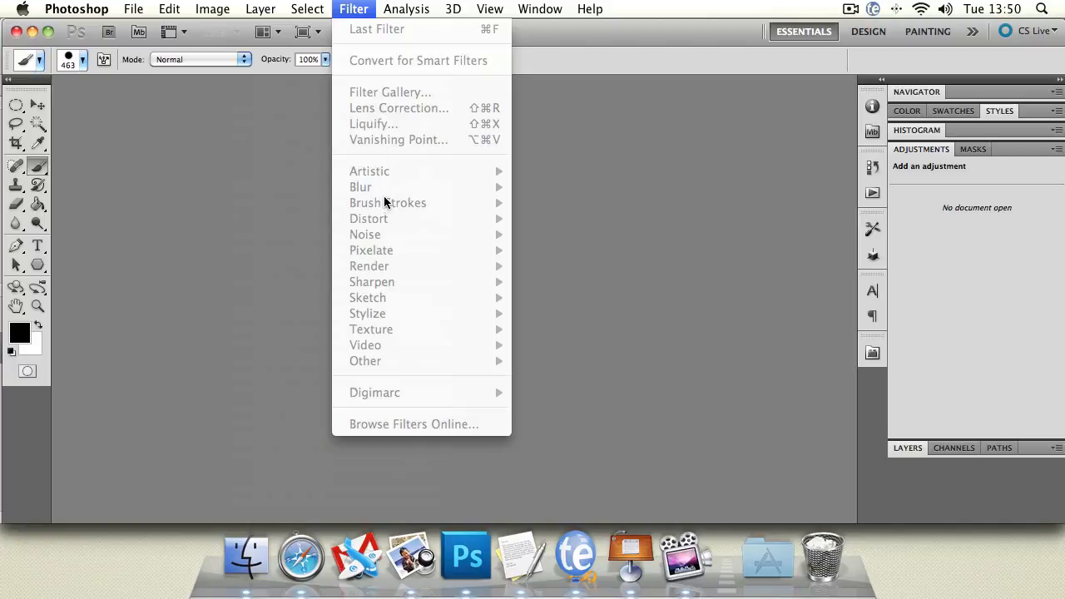
{"action": "mouse_move", "coordinate": [495, 6]}
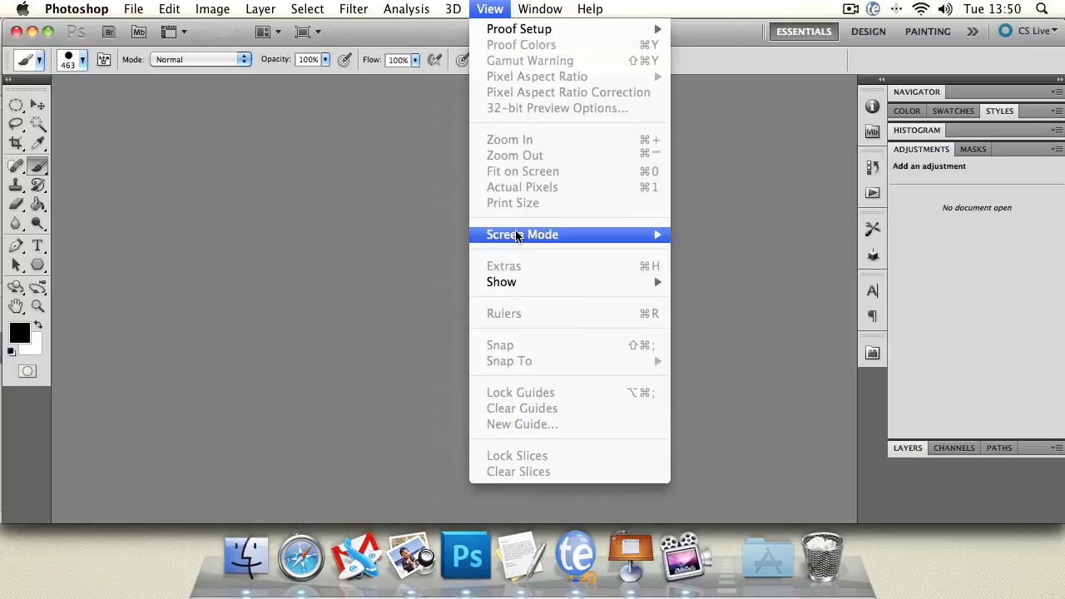
{"action": "mouse_move", "coordinate": [517, 237]}
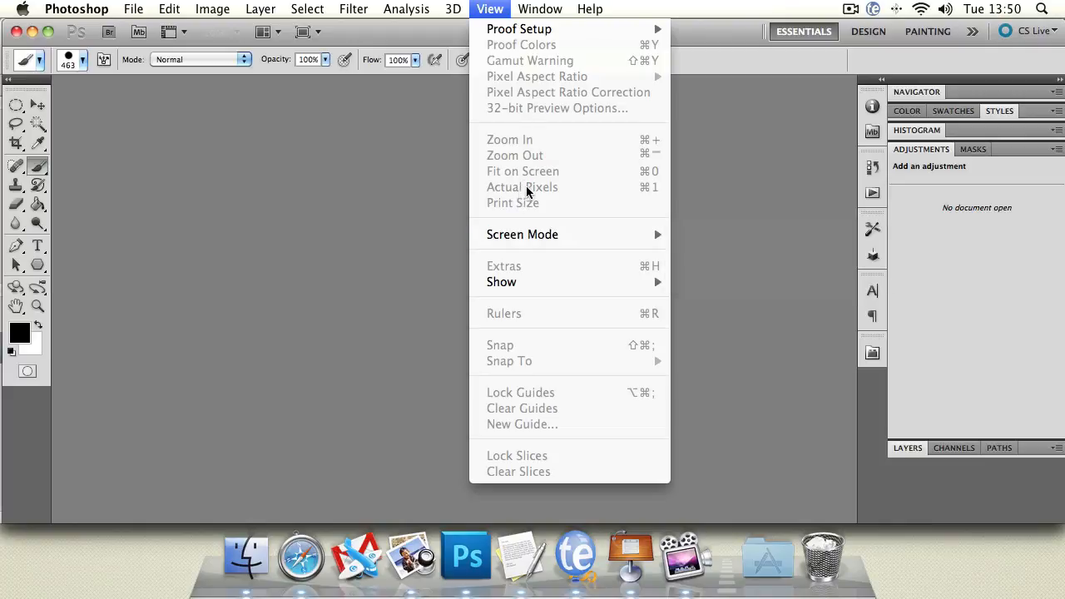
{"action": "mouse_move", "coordinate": [544, 5]}
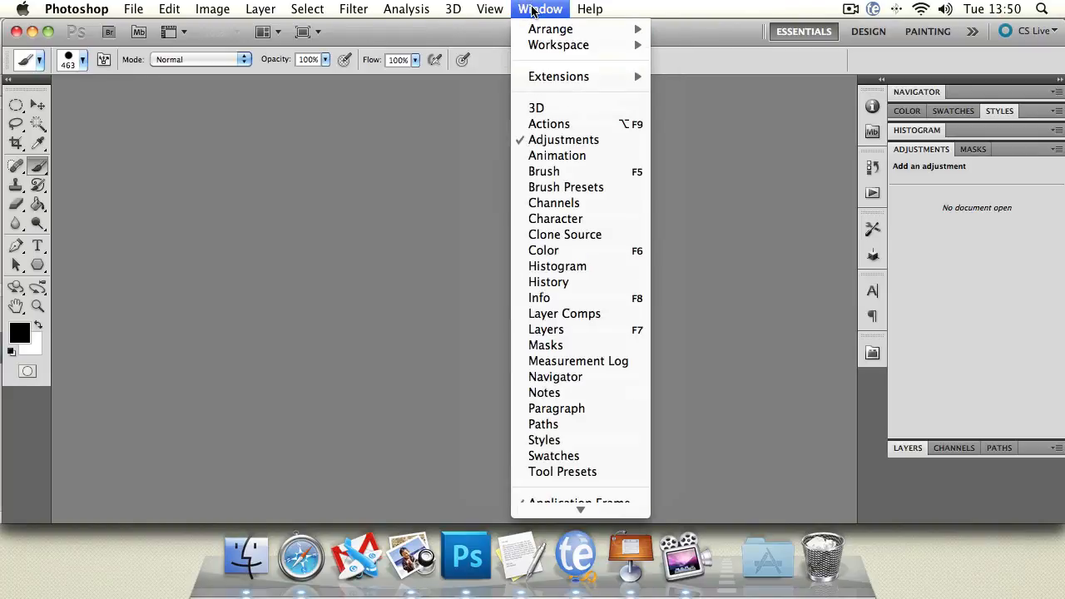
{"action": "mouse_move", "coordinate": [565, 509]}
{"action": "left_click", "coordinate": [205, 167]}
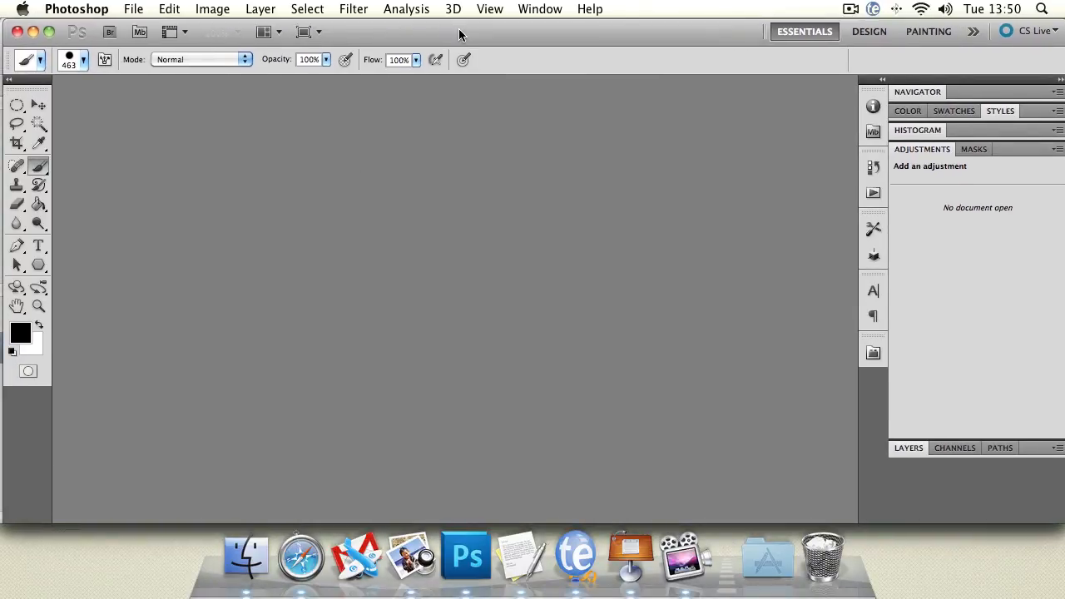
Examine the view extras, document arrangement layouts and screen mode options without changing any of them.
{"action": "left_click_drag", "start_coordinate": [459, 35], "coordinate": [456, 34]}
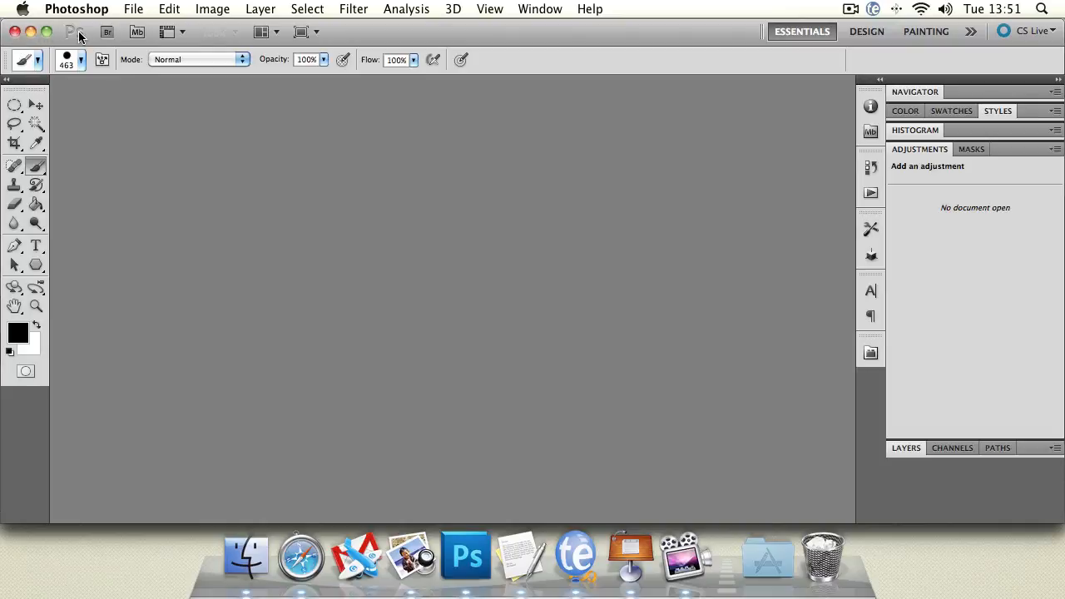
{"action": "left_click", "coordinate": [182, 33]}
{"action": "left_click", "coordinate": [311, 172]}
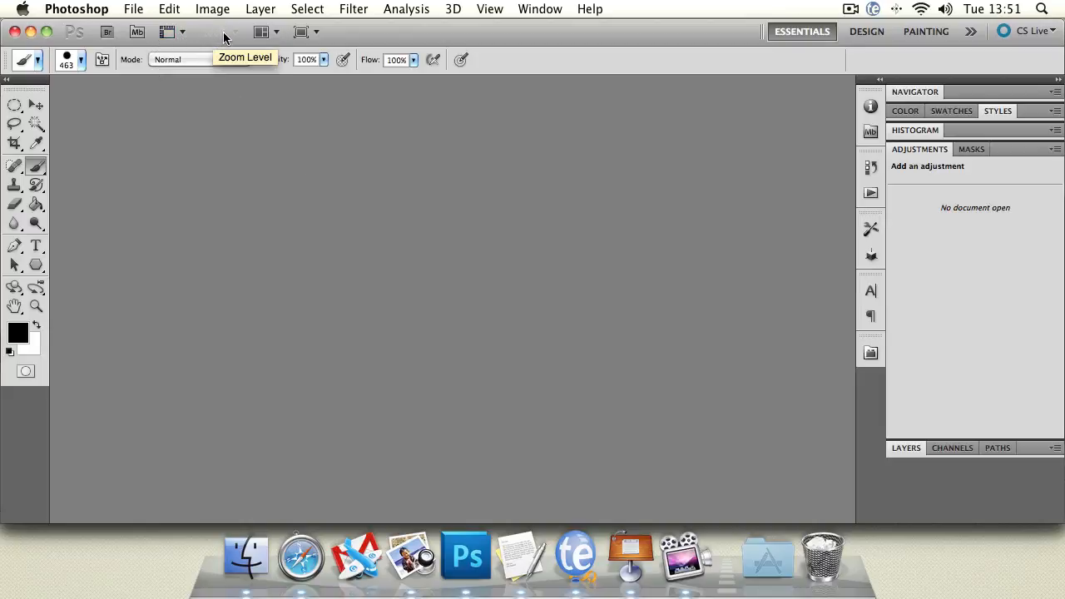
{"action": "left_click", "coordinate": [276, 34]}
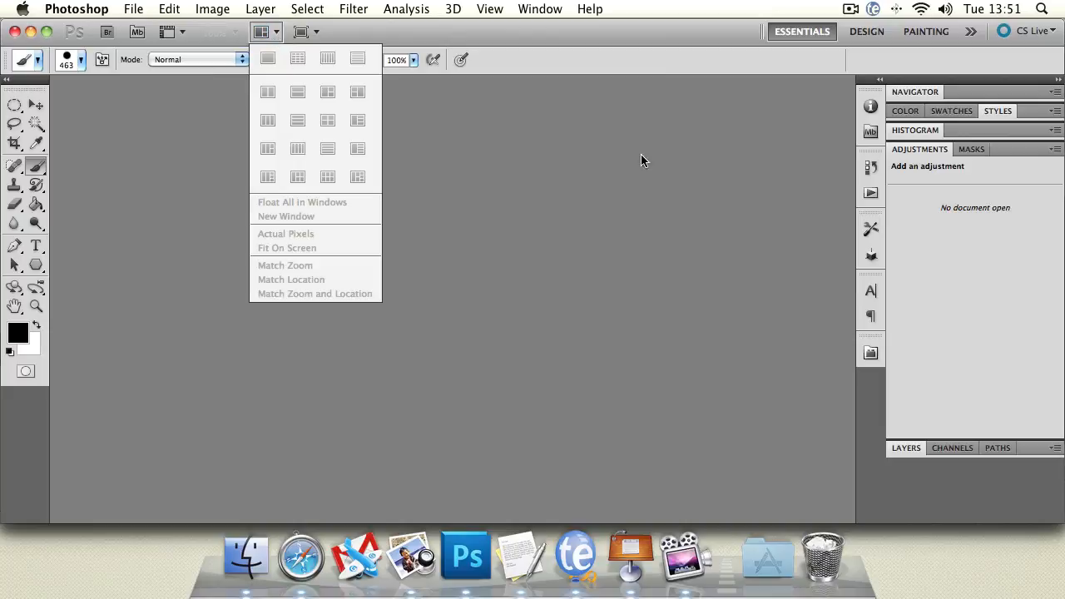
{"action": "left_click", "coordinate": [457, 154]}
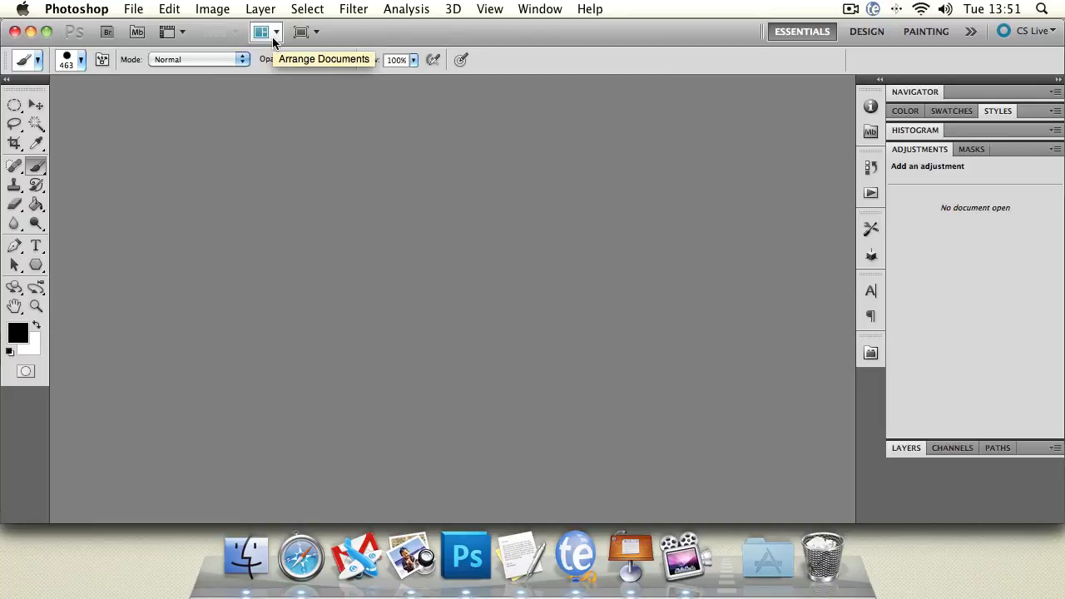
{"action": "left_click", "coordinate": [316, 37]}
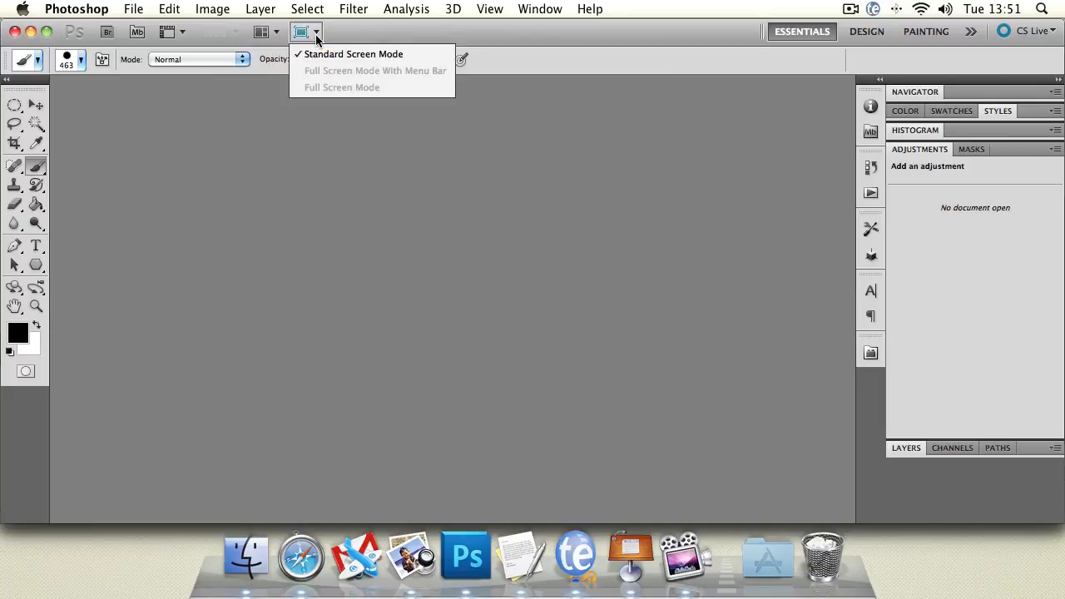
{"action": "left_click", "coordinate": [468, 32]}
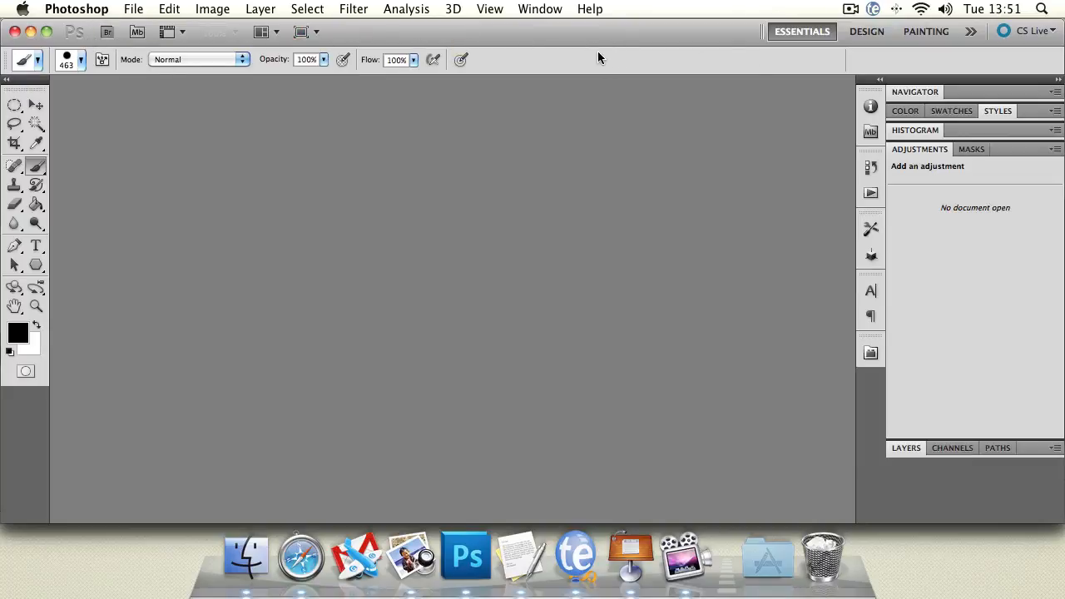
Create a new blank document, accepting the default settings.
{"action": "left_click", "coordinate": [129, 9]}
{"action": "key", "text": "Down"}
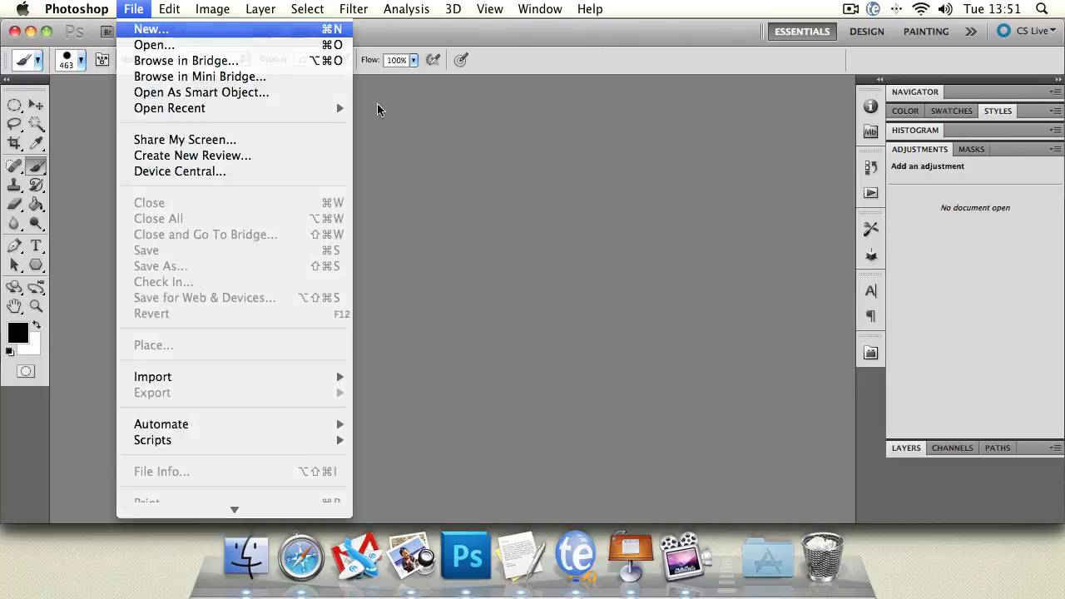
{"action": "key", "text": "Return"}
{"action": "key", "text": "Return"}
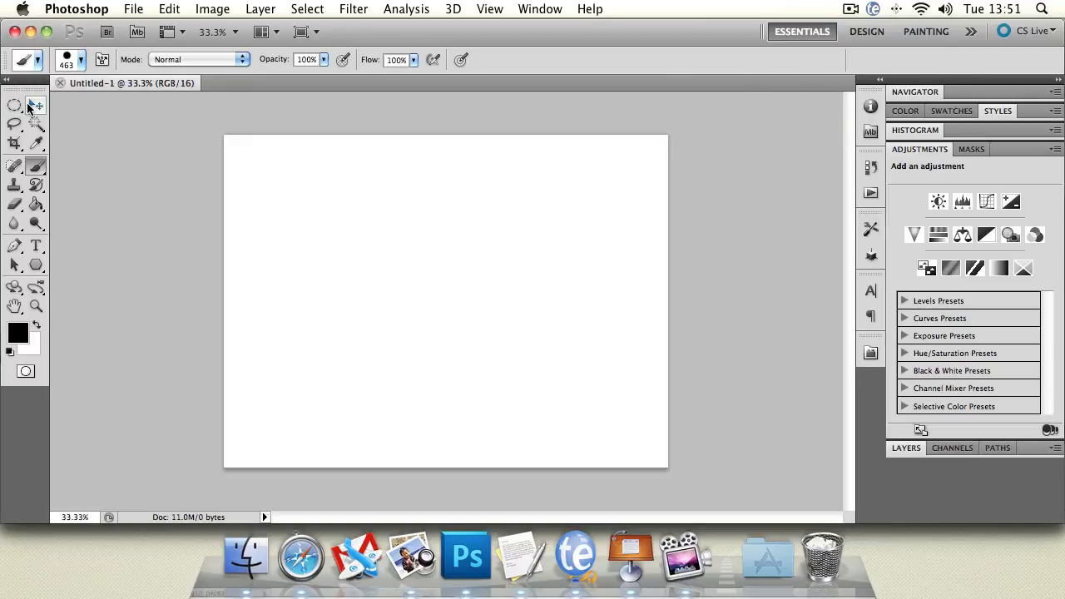
Activate the Clone Stamp, Move, Elliptical Marquee, Lasso, Magic Wand and Blur tools in turn to compare their options.
{"action": "left_click", "coordinate": [14, 185]}
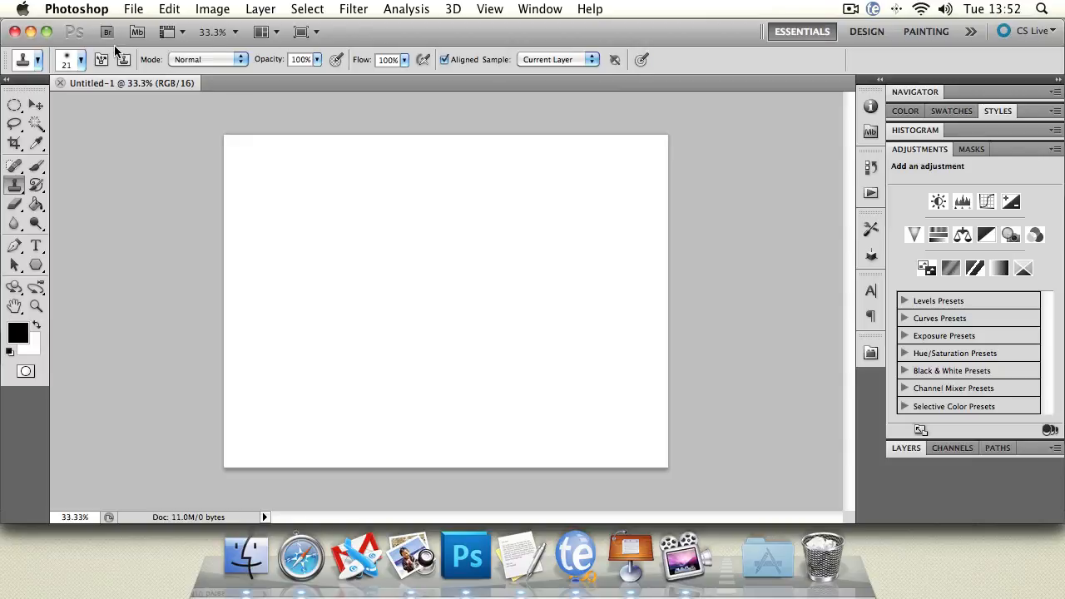
{"action": "left_click", "coordinate": [36, 105]}
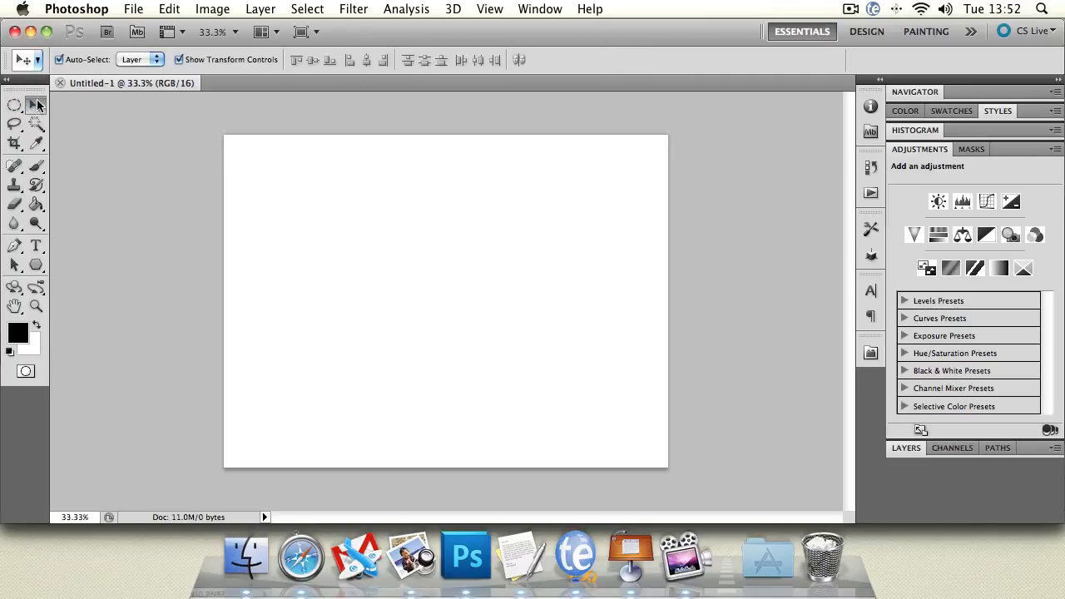
{"action": "key", "text": "m"}
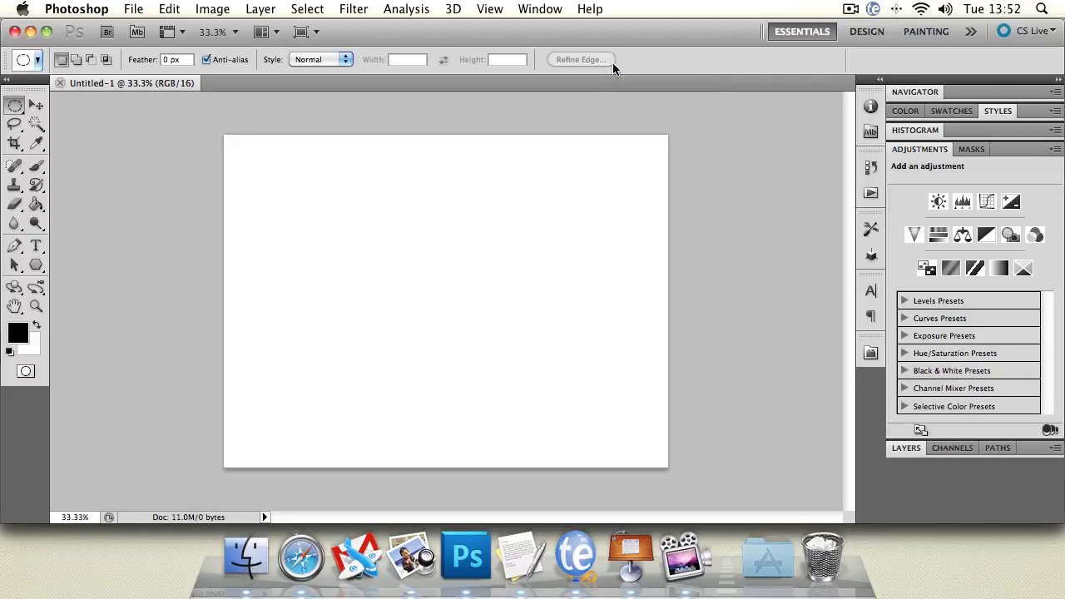
{"action": "left_click", "coordinate": [35, 104]}
{"action": "left_click", "coordinate": [14, 123]}
{"action": "left_click", "coordinate": [36, 124]}
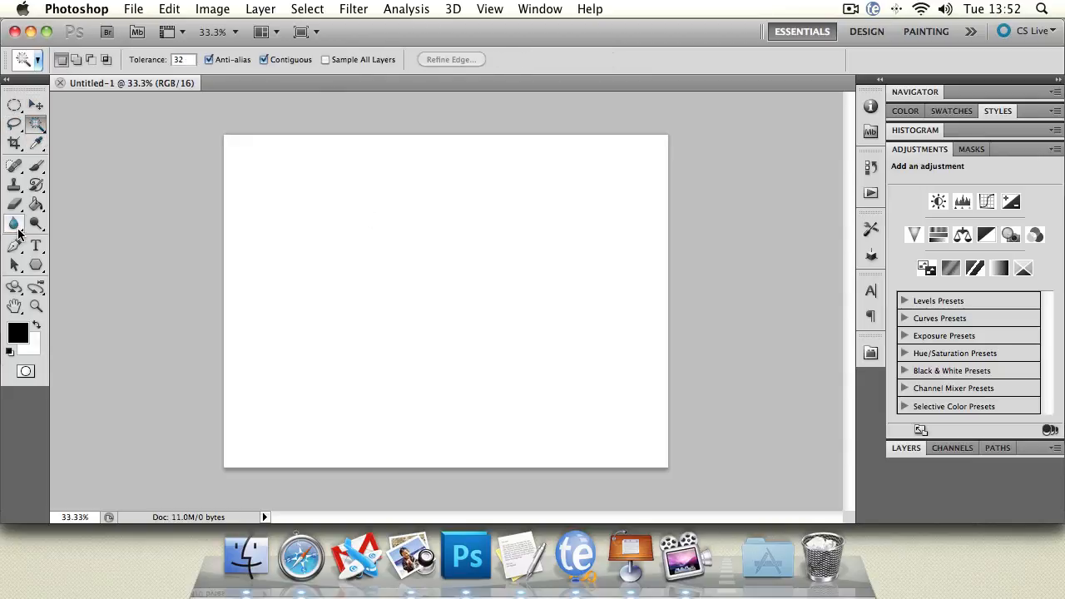
{"action": "left_click", "coordinate": [14, 223]}
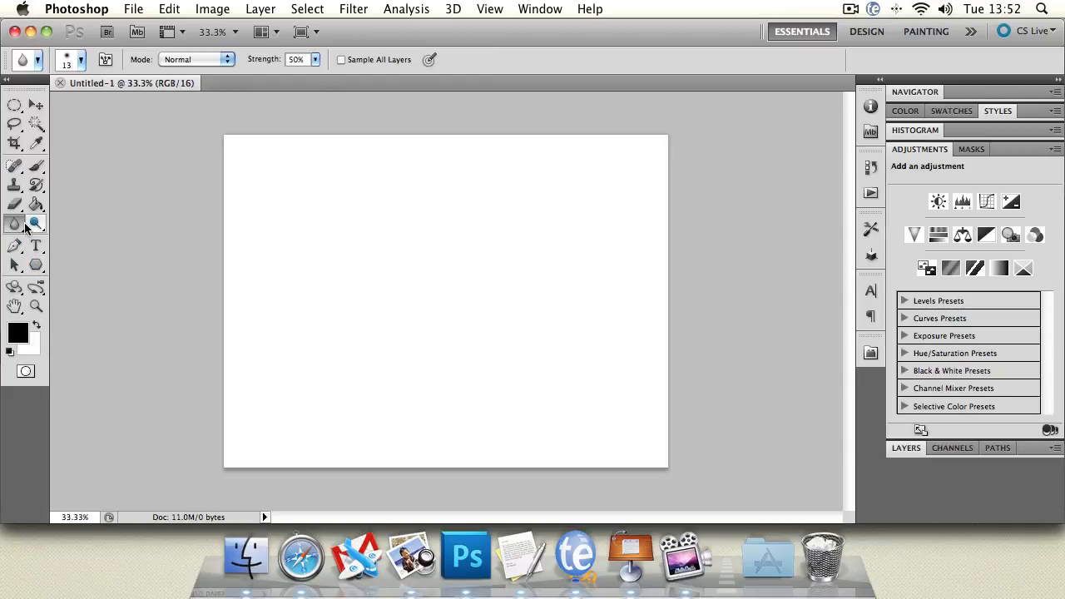
Switch the marquee, crop and eyedropper tool groups to the Rectangular Marquee, Slice and Count tools.
{"action": "left_click", "coordinate": [20, 113]}
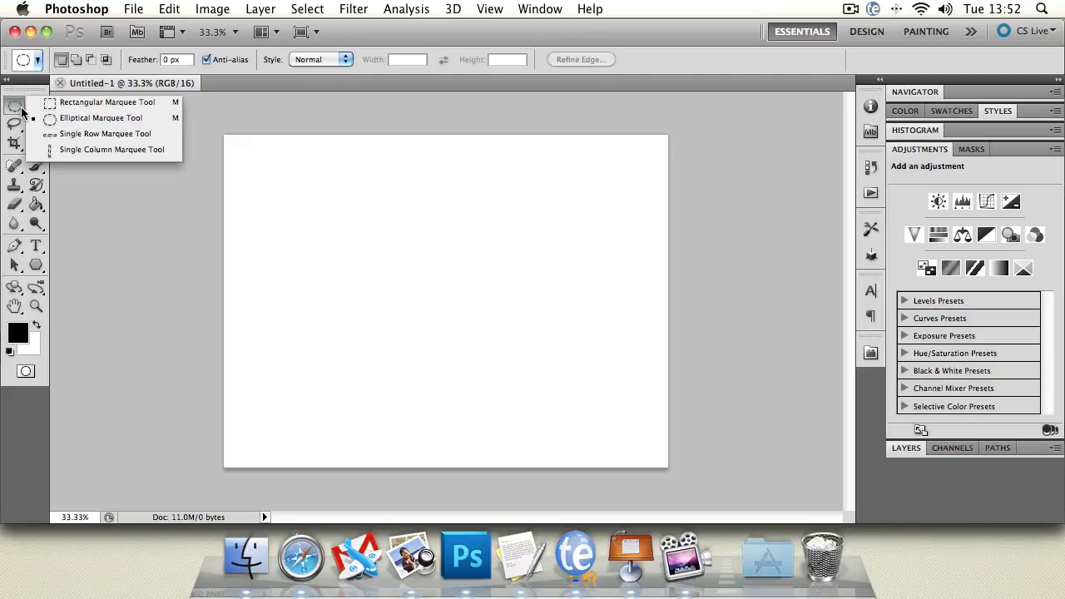
{"action": "left_click", "coordinate": [100, 105]}
{"action": "left_click", "coordinate": [14, 147]}
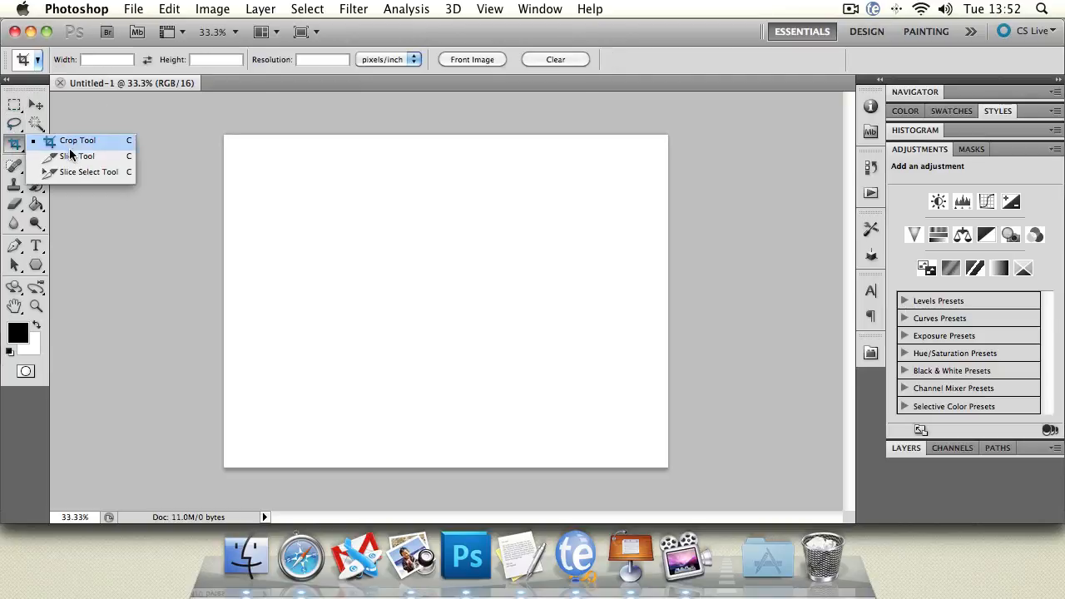
{"action": "left_click", "coordinate": [71, 155]}
{"action": "left_click", "coordinate": [36, 143]}
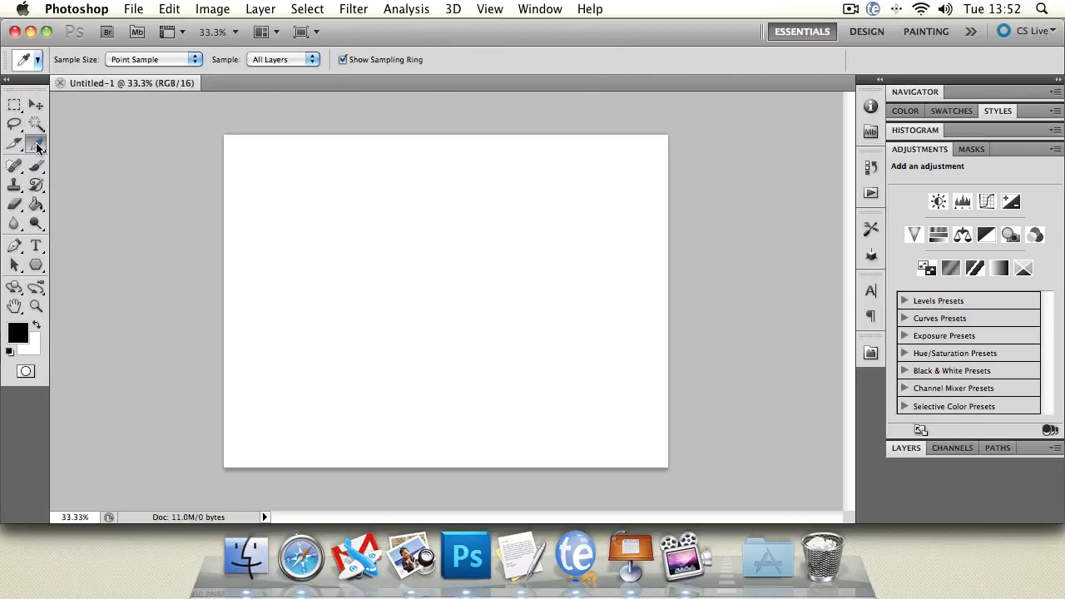
{"action": "left_click", "coordinate": [77, 204]}
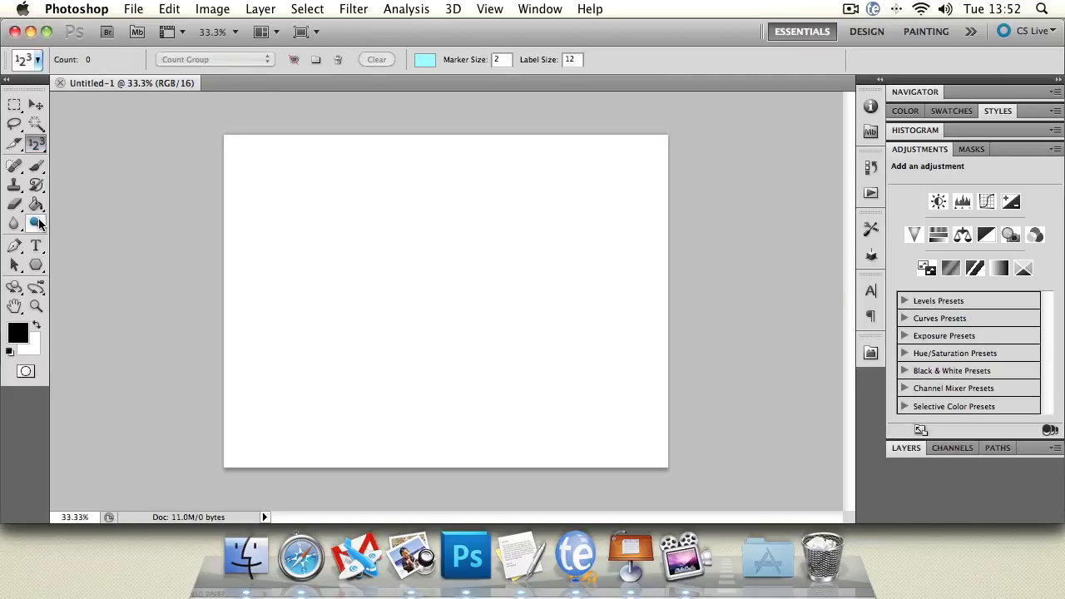
Choose the Dodge tool and a path selection tool from their tool groups.
{"action": "left_click", "coordinate": [37, 223]}
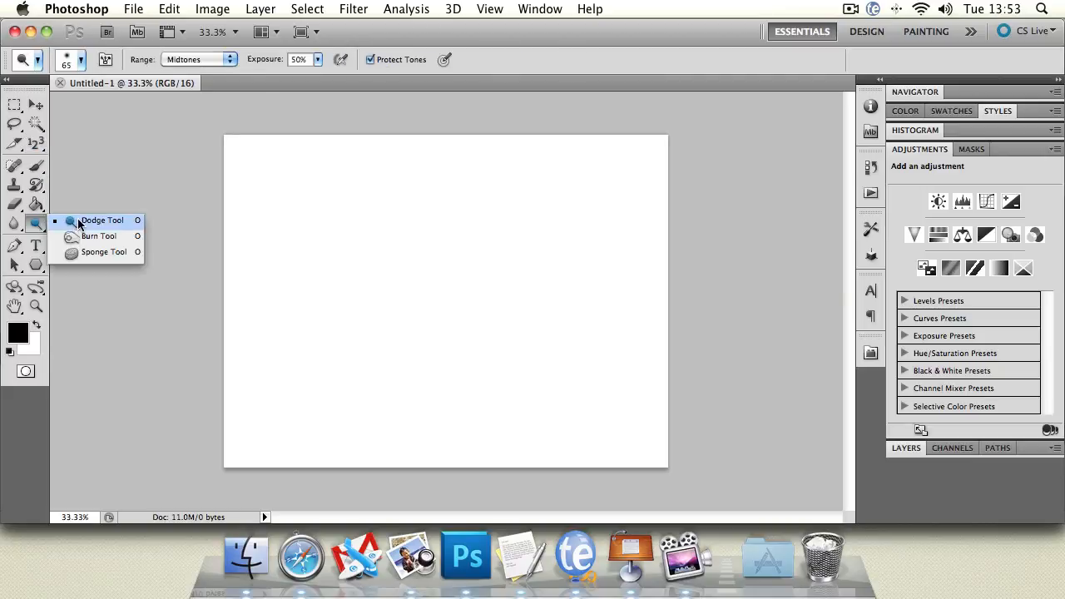
{"action": "left_click", "coordinate": [79, 222]}
{"action": "left_click", "coordinate": [14, 265]}
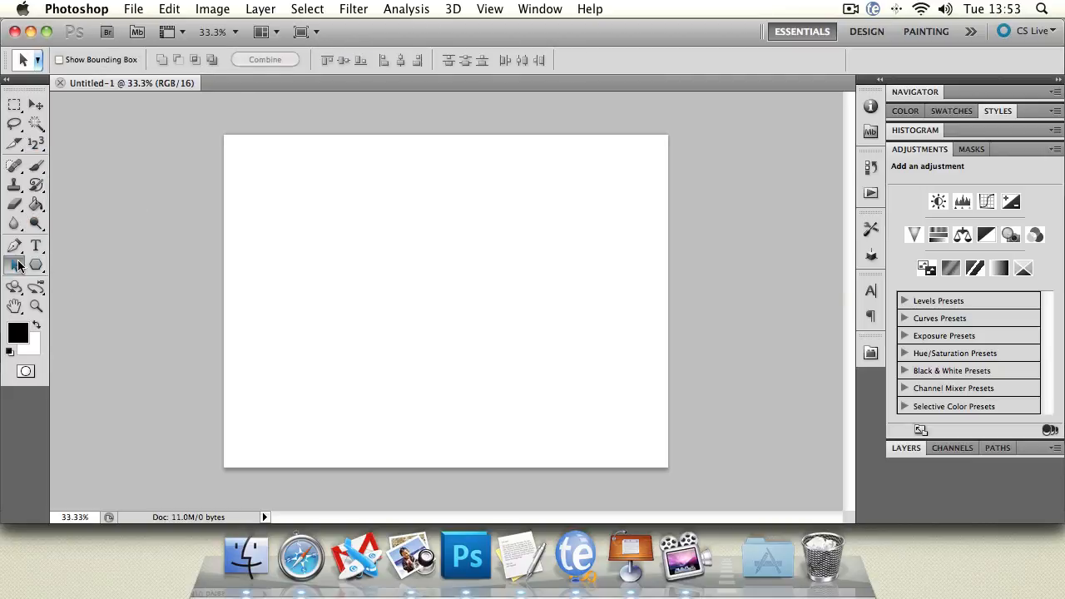
{"action": "left_click", "coordinate": [58, 281]}
Activate the Pen tool and collapse the toolbox to a single column.
{"action": "left_click", "coordinate": [15, 246]}
{"action": "left_click", "coordinate": [58, 248]}
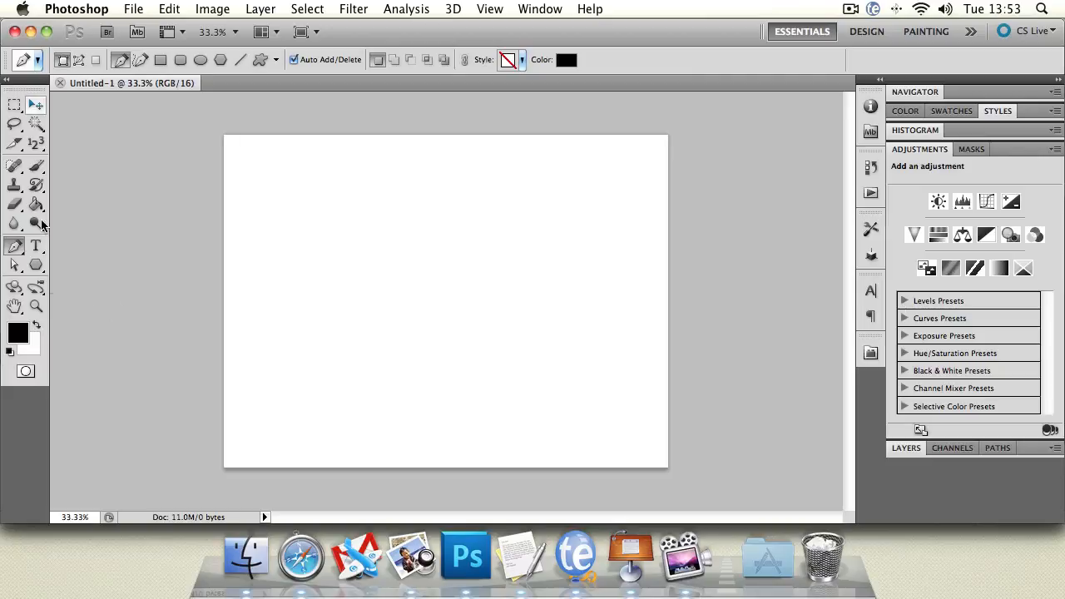
{"action": "left_click", "coordinate": [10, 80]}
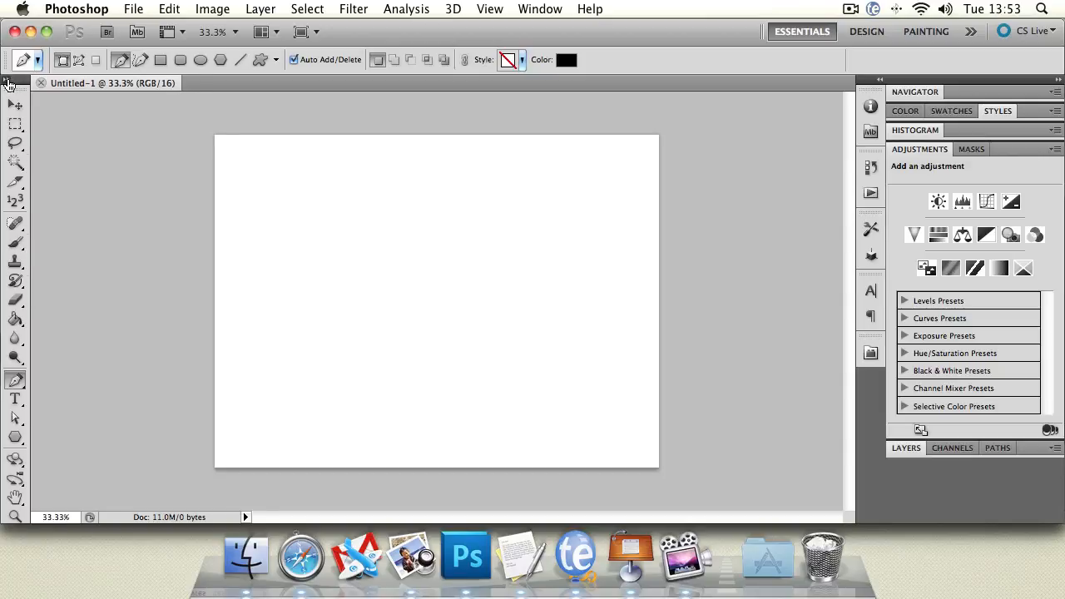
Restore the two-column toolbox and expand the Color and Navigator panels.
{"action": "left_click", "coordinate": [9, 82]}
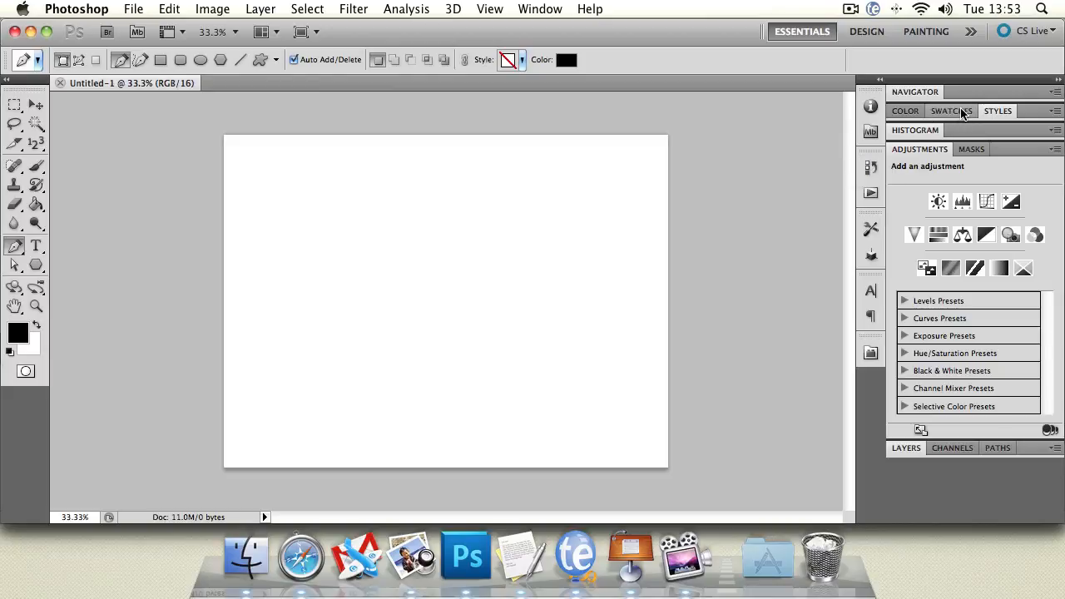
{"action": "left_click", "coordinate": [913, 113]}
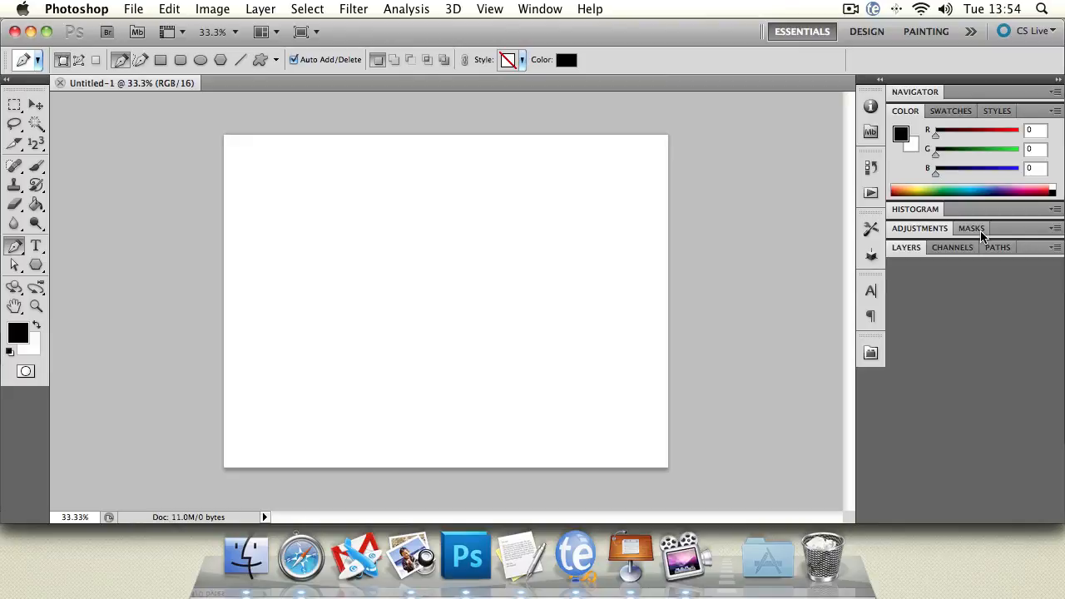
{"action": "left_click", "coordinate": [924, 90]}
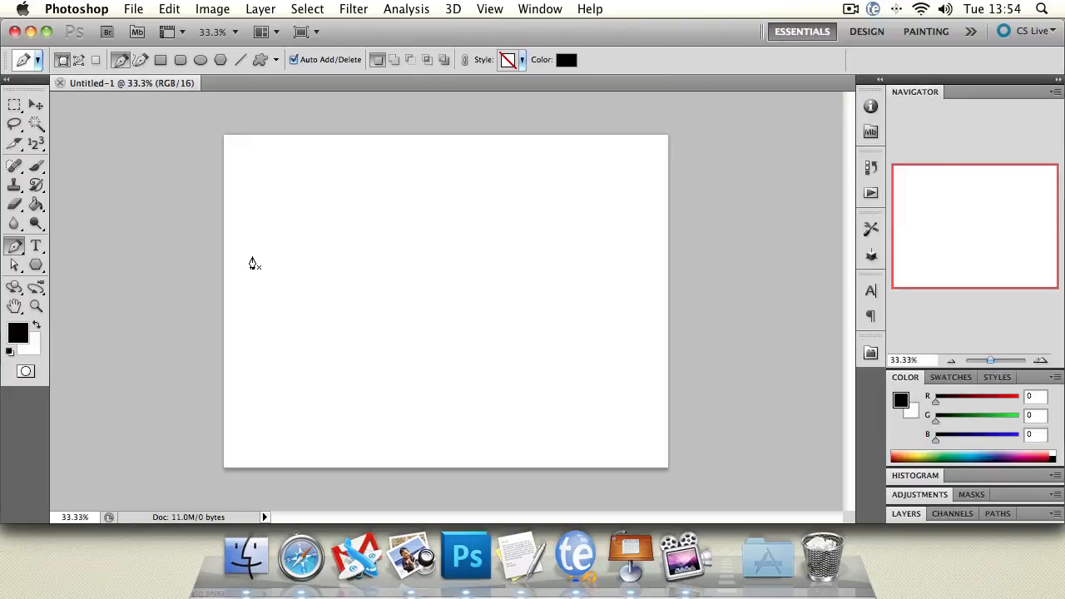
Paint a thick black U-shaped brush stroke across the canvas and reduce the Navigator zoom to about 21%.
{"action": "left_click", "coordinate": [36, 165]}
{"action": "mouse_move", "coordinate": [411, 237]}
{"action": "left_mouse_down"}
{"action": "mouse_move", "coordinate": [613, 309]}
{"action": "mouse_move", "coordinate": [616, 286]}
{"action": "left_mouse_up"}
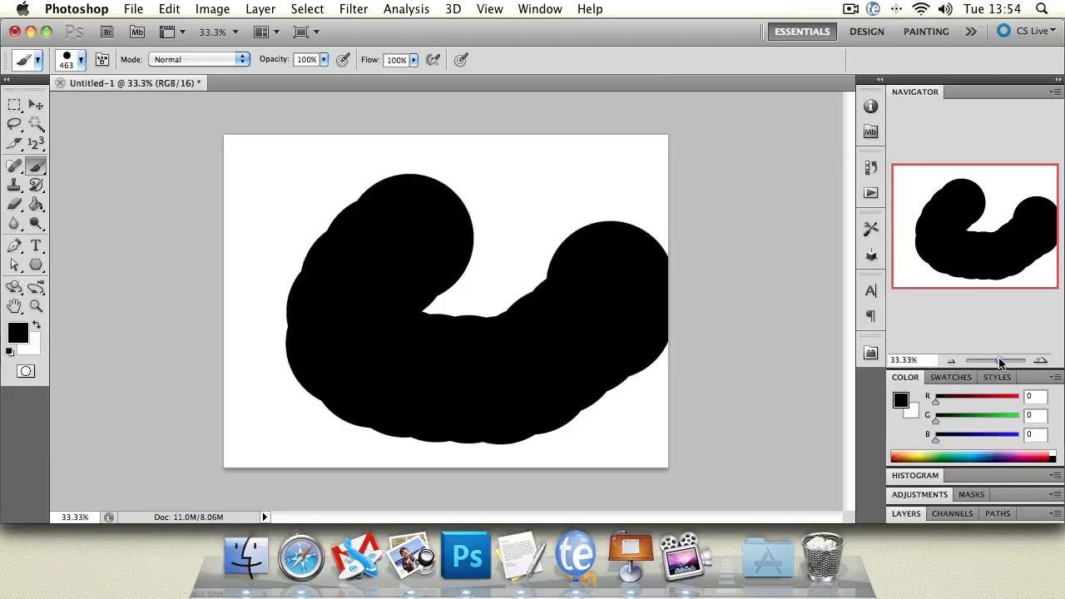
{"action": "mouse_move", "coordinate": [1001, 364]}
{"action": "left_mouse_down"}
{"action": "mouse_move", "coordinate": [1021, 362]}
{"action": "mouse_move", "coordinate": [988, 362]}
{"action": "left_mouse_up"}
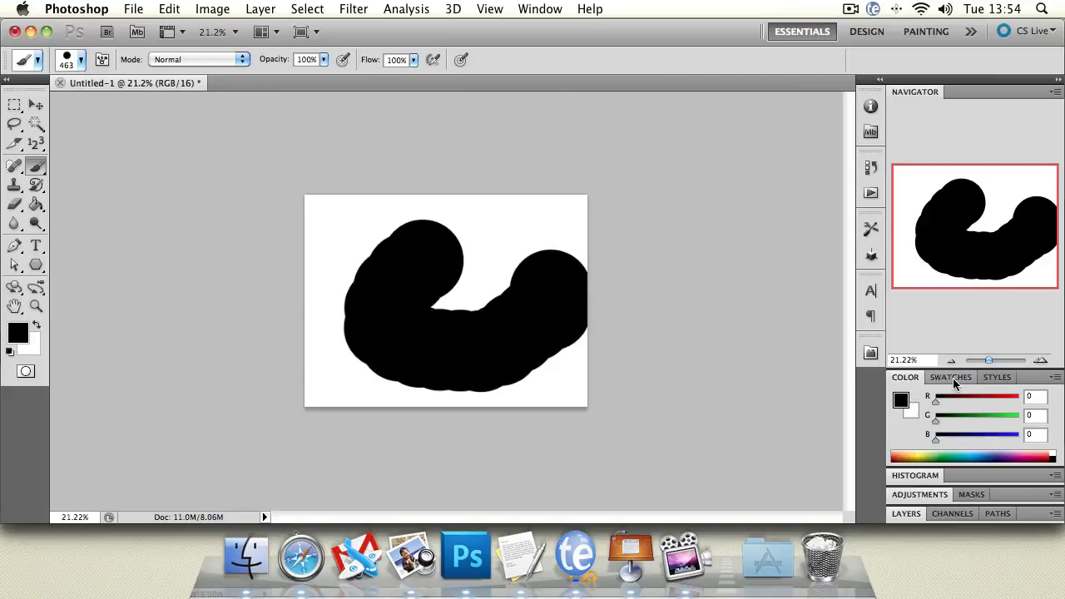
Set the foreground colour to R 117, G 107, B 0 and expand the Layers panel.
{"action": "left_click_drag", "start_coordinate": [936, 402], "coordinate": [970, 421]}
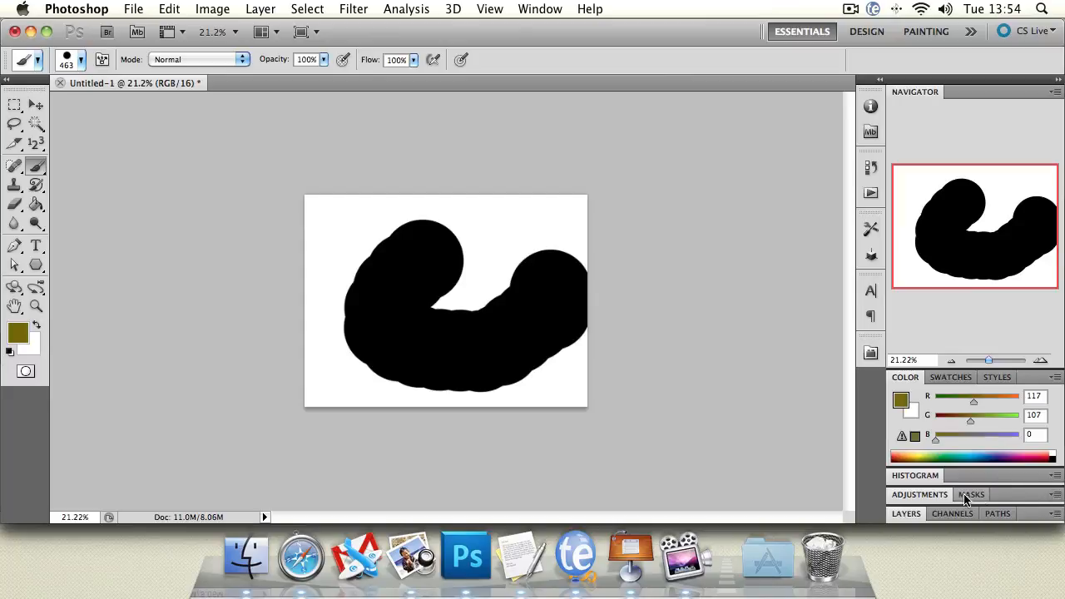
{"action": "left_click", "coordinate": [905, 514]}
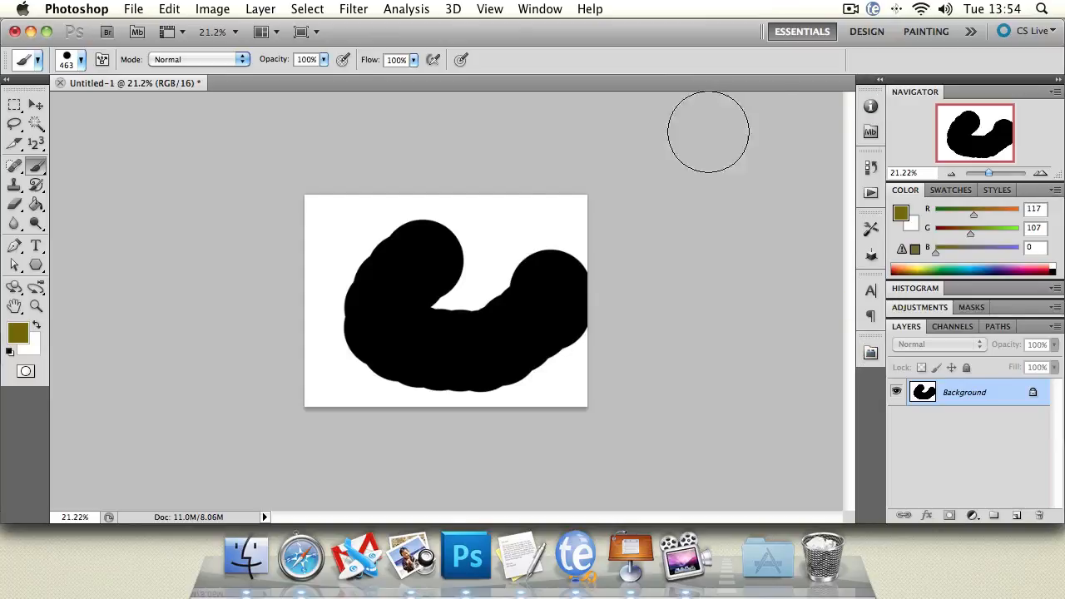
Open the Character panel and compare its text settings with the Paragraph panel's.
{"action": "left_click", "coordinate": [871, 290]}
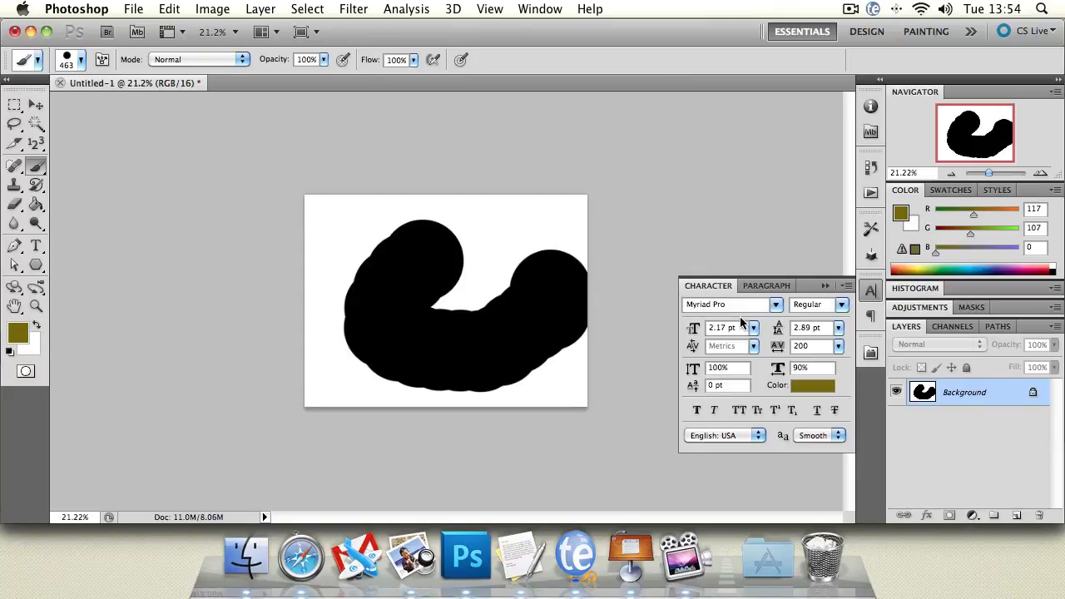
{"action": "left_click", "coordinate": [766, 285]}
{"action": "left_click", "coordinate": [708, 285]}
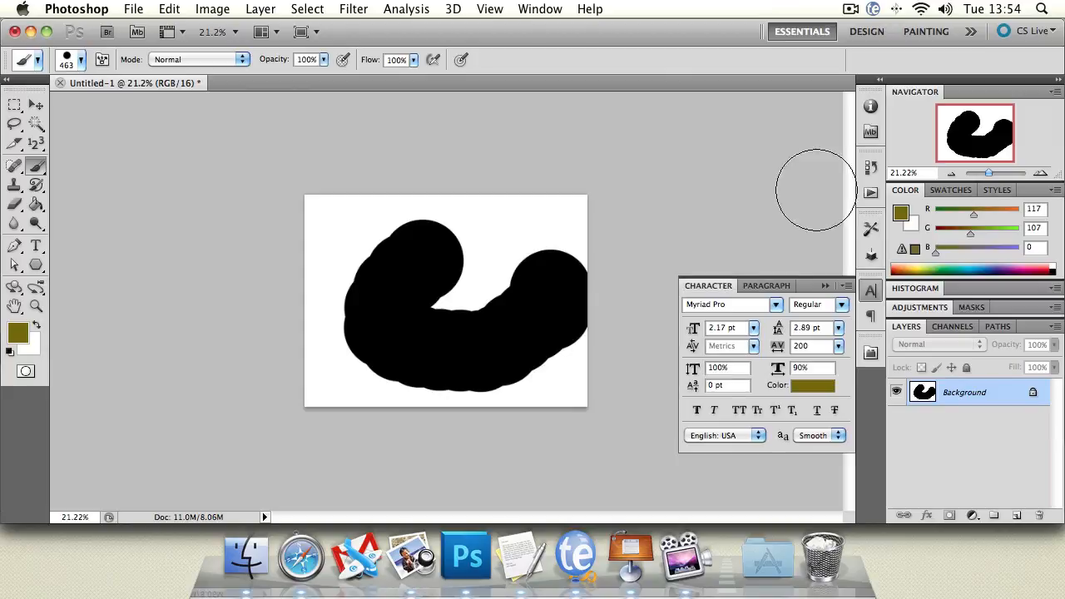
Open the Actions and History panel group and dock it between the Color and Histogram panels.
{"action": "left_click", "coordinate": [871, 190]}
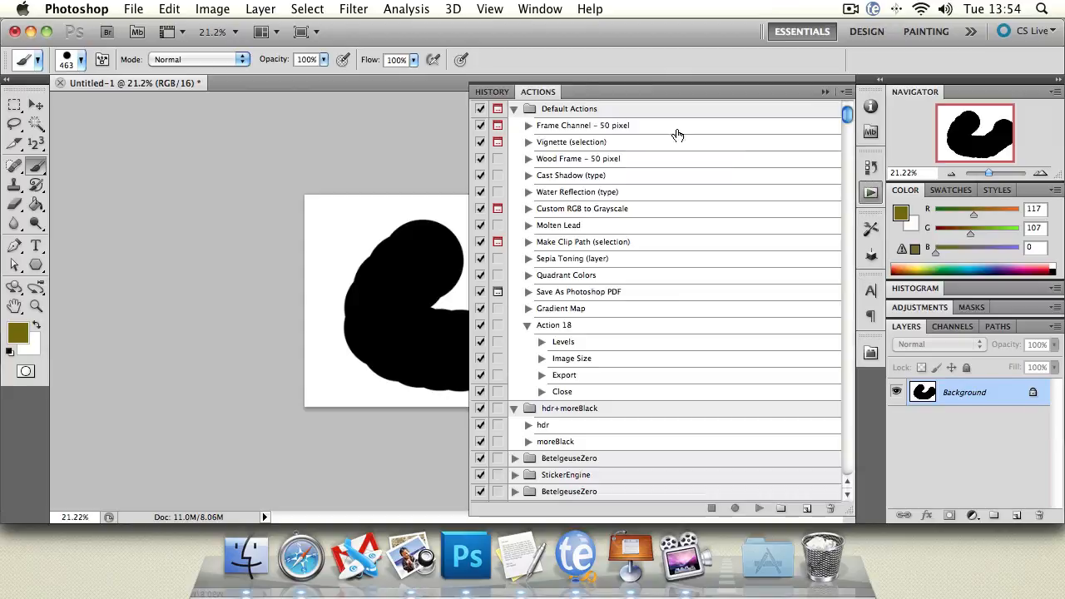
{"action": "left_click", "coordinate": [491, 92]}
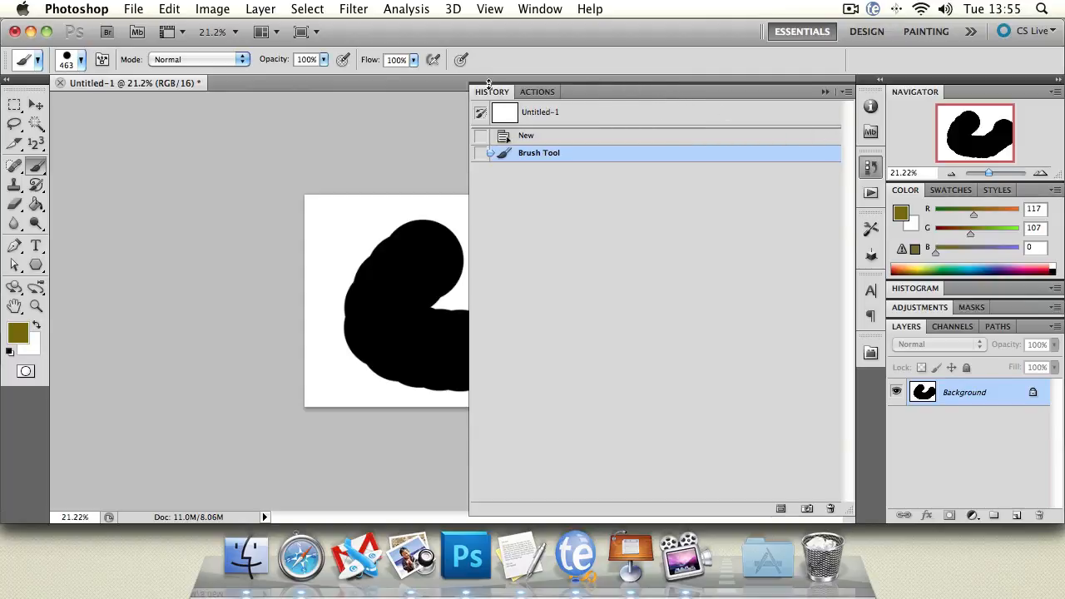
{"action": "left_click_drag", "start_coordinate": [594, 92], "coordinate": [1004, 275]}
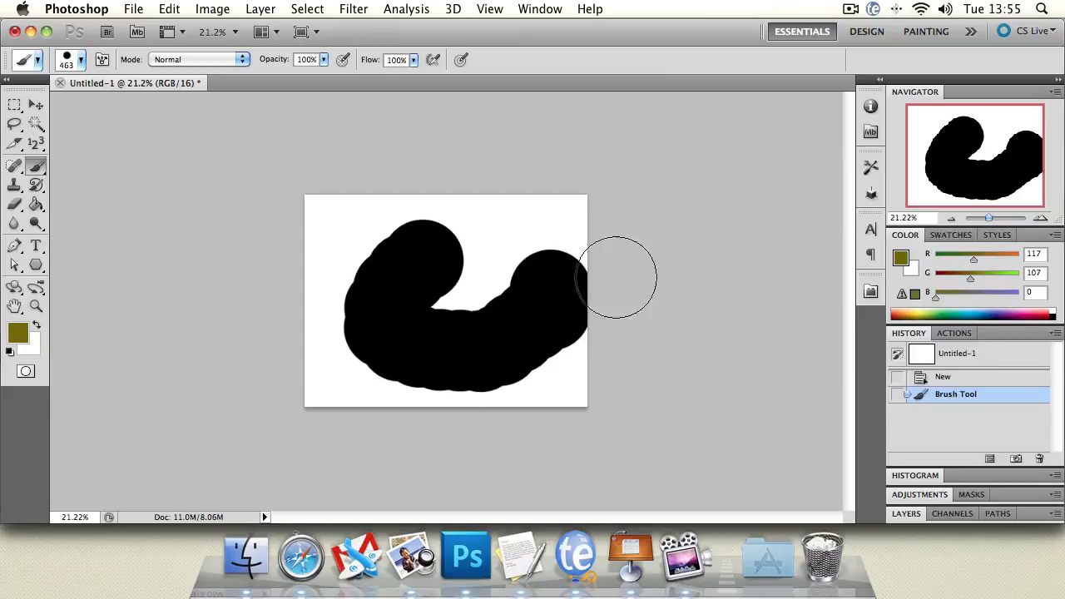
Compare the canvas at the New, Brush Tool and opening snapshot history states, ending on the Brush Tool state.
{"action": "left_click", "coordinate": [970, 381]}
{"action": "left_click", "coordinate": [967, 395]}
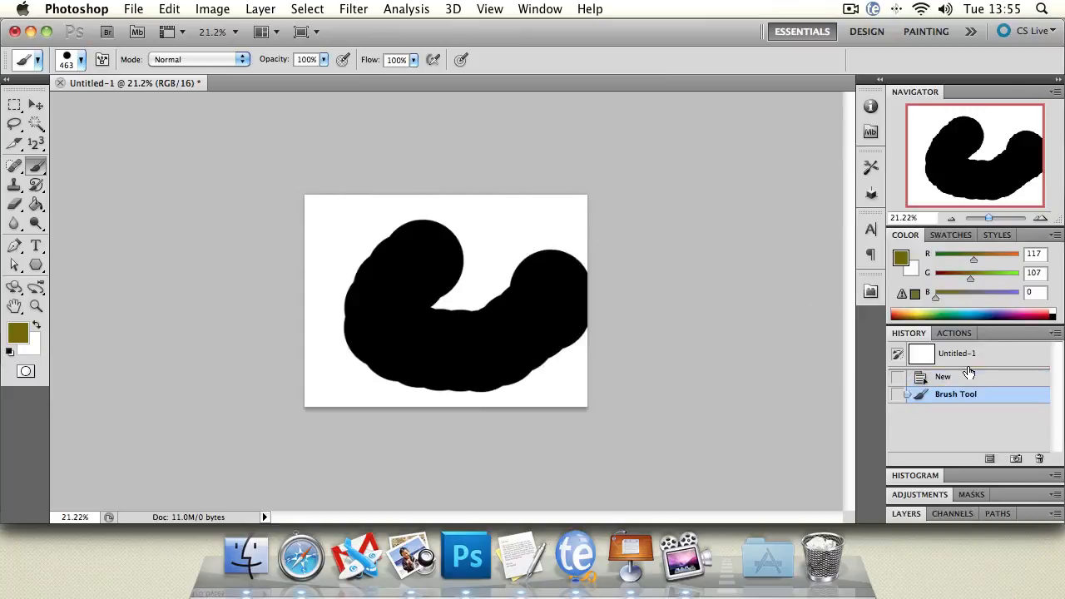
{"action": "left_click", "coordinate": [966, 358]}
{"action": "left_click", "coordinate": [963, 380]}
{"action": "left_click", "coordinate": [965, 394]}
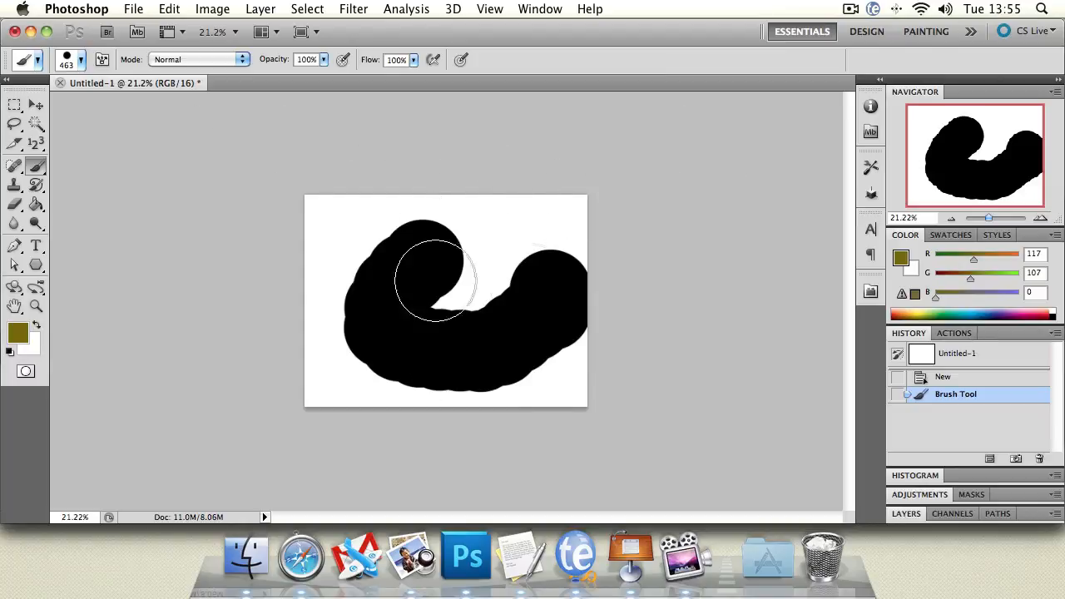
View the canvas at 100% with the Zoom tool, and zoom back out to 33.3%.
{"action": "double_click", "coordinate": [36, 306]}
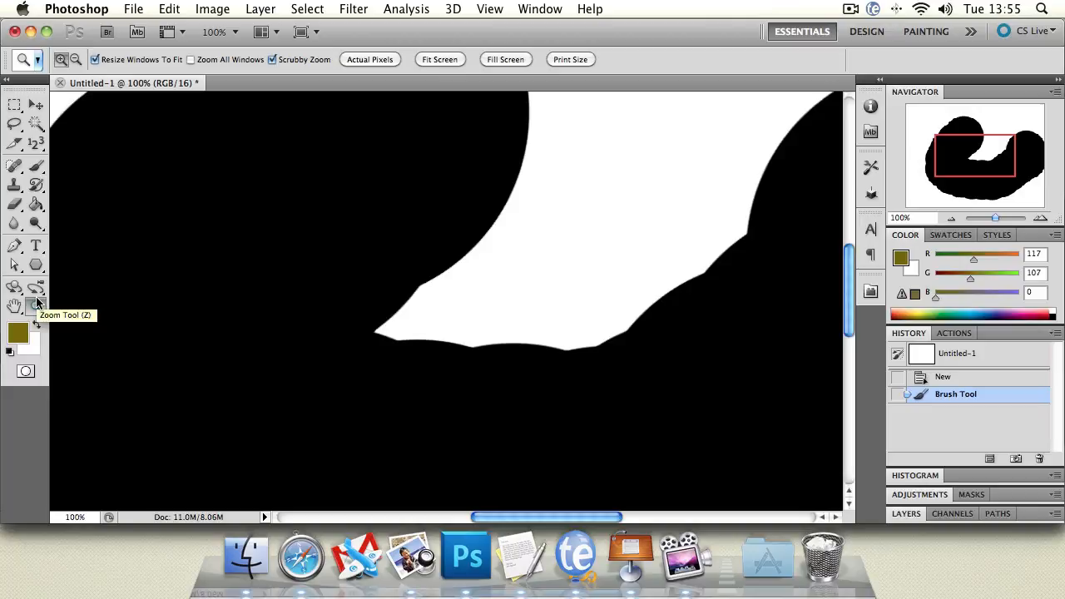
{"action": "left_click", "coordinate": [419, 339], "text": "alt"}
{"action": "left_click", "coordinate": [419, 339], "text": "alt"}
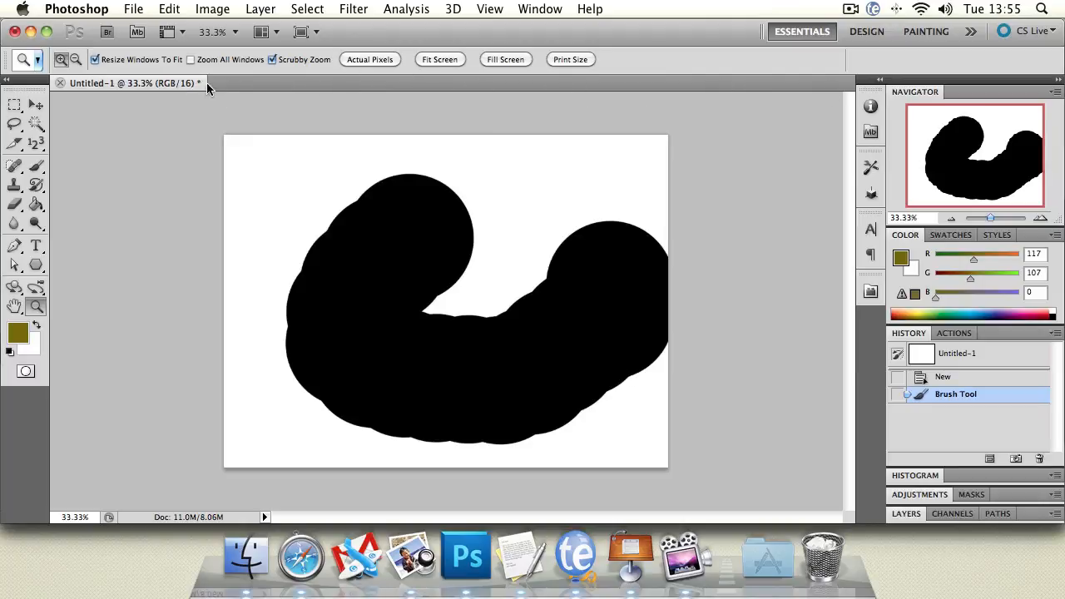
Create a second blank document with the preset settings.
{"action": "left_click", "coordinate": [133, 8]}
{"action": "left_click", "coordinate": [133, 8]}
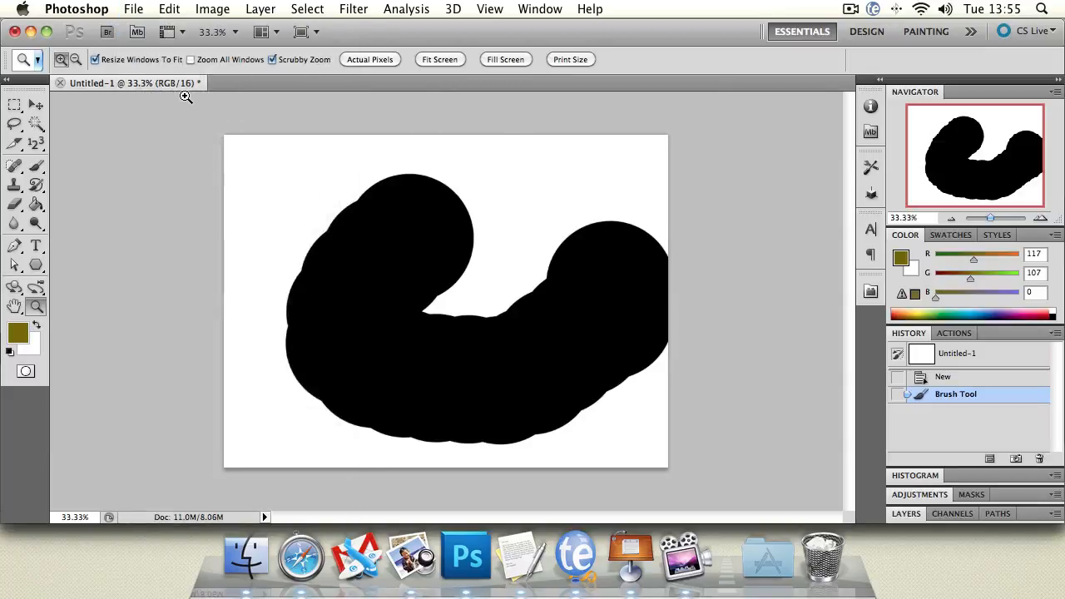
{"action": "left_click", "coordinate": [135, 10]}
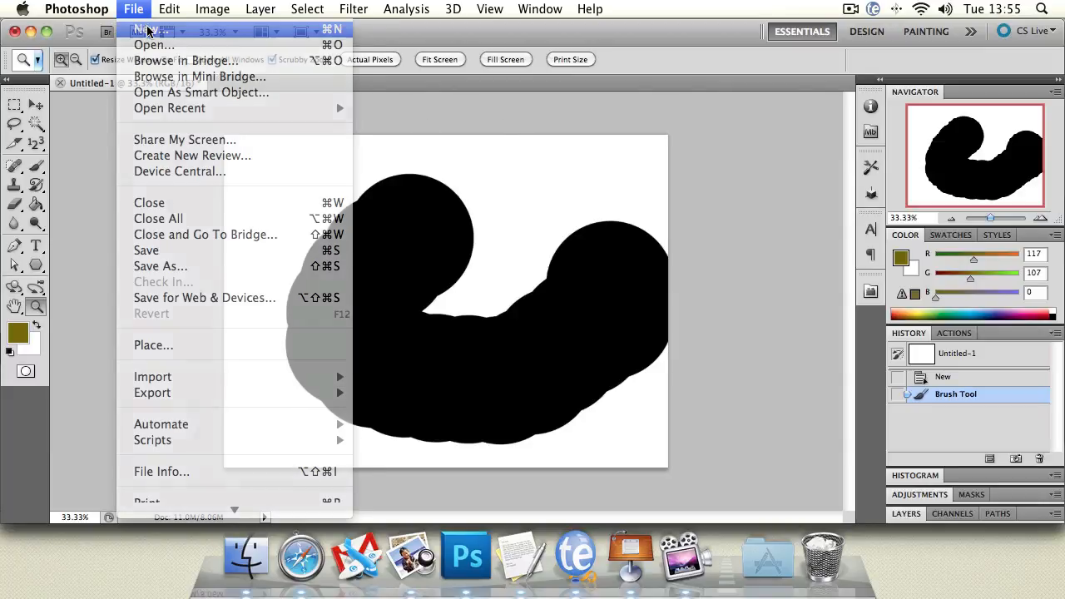
{"action": "left_click", "coordinate": [149, 30]}
{"action": "key", "text": "Return"}
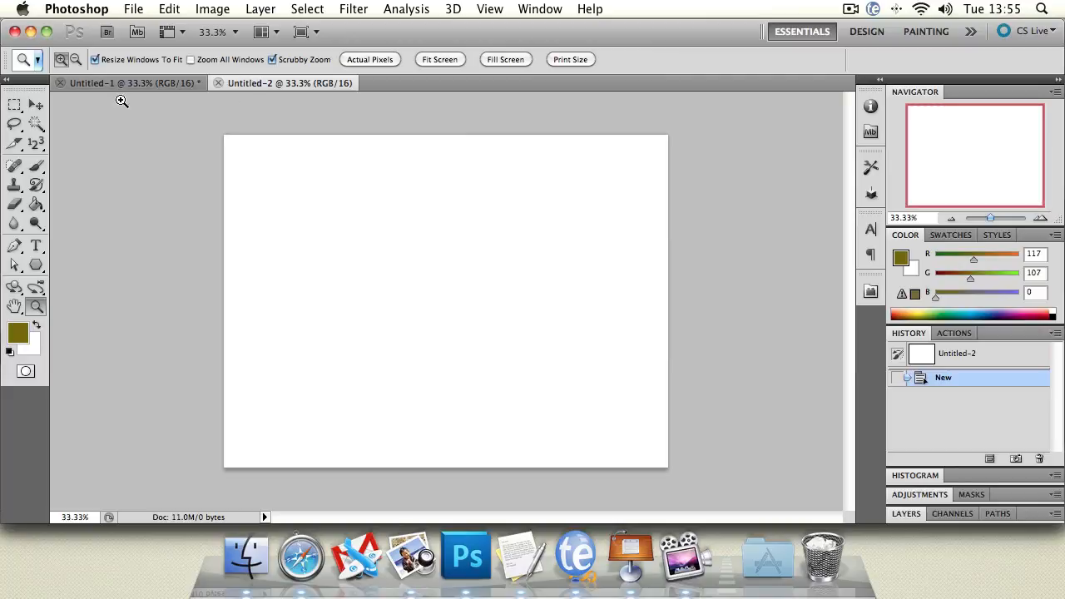
Switch back and forth between the Untitled-1 and Untitled-2 documents, ending on Untitled-1.
{"action": "left_click", "coordinate": [167, 83]}
{"action": "left_click", "coordinate": [241, 82]}
{"action": "left_click", "coordinate": [166, 82]}
{"action": "left_click", "coordinate": [241, 83]}
{"action": "mouse_move", "coordinate": [143, 81]}
{"action": "left_mouse_down"}
{"action": "mouse_move", "coordinate": [282, 82]}
{"action": "mouse_move", "coordinate": [83, 83]}
{"action": "left_mouse_up"}
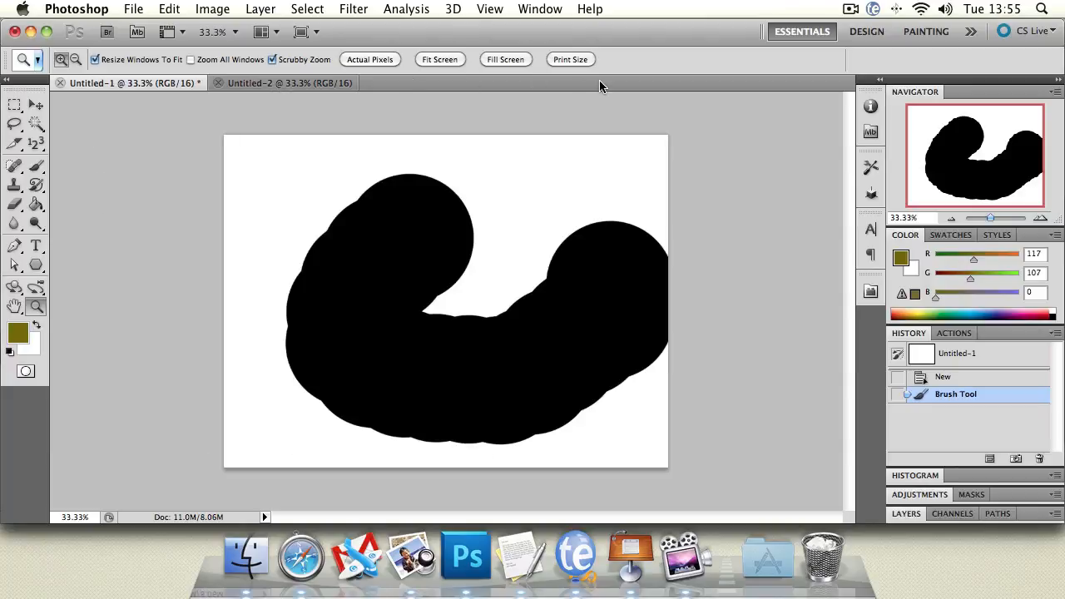
Switch to the Keynote presentation to show the lesson recap slide.
{"action": "left_click", "coordinate": [630, 558]}
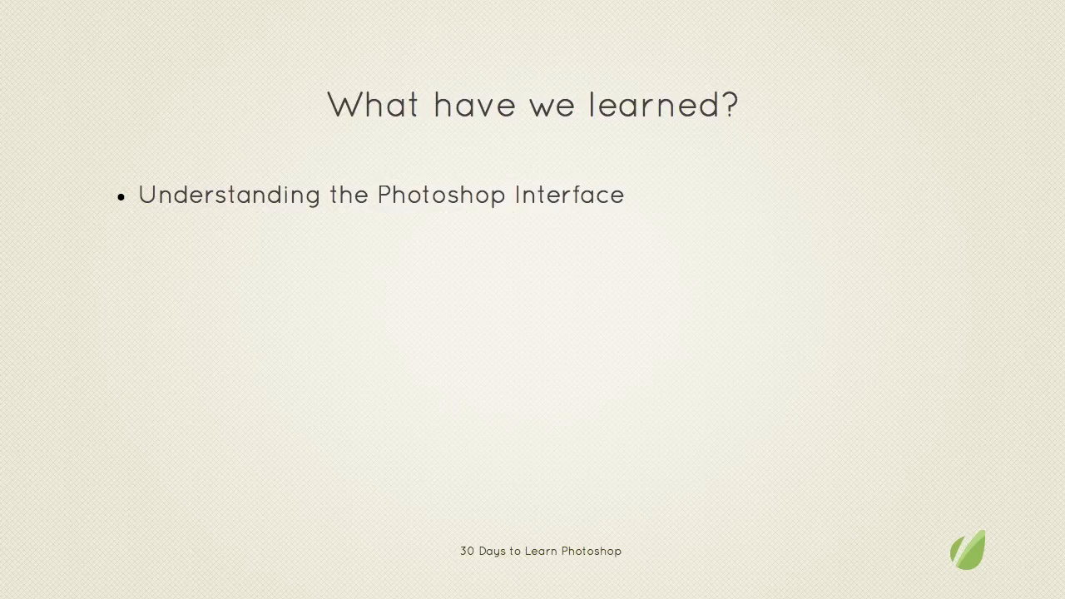